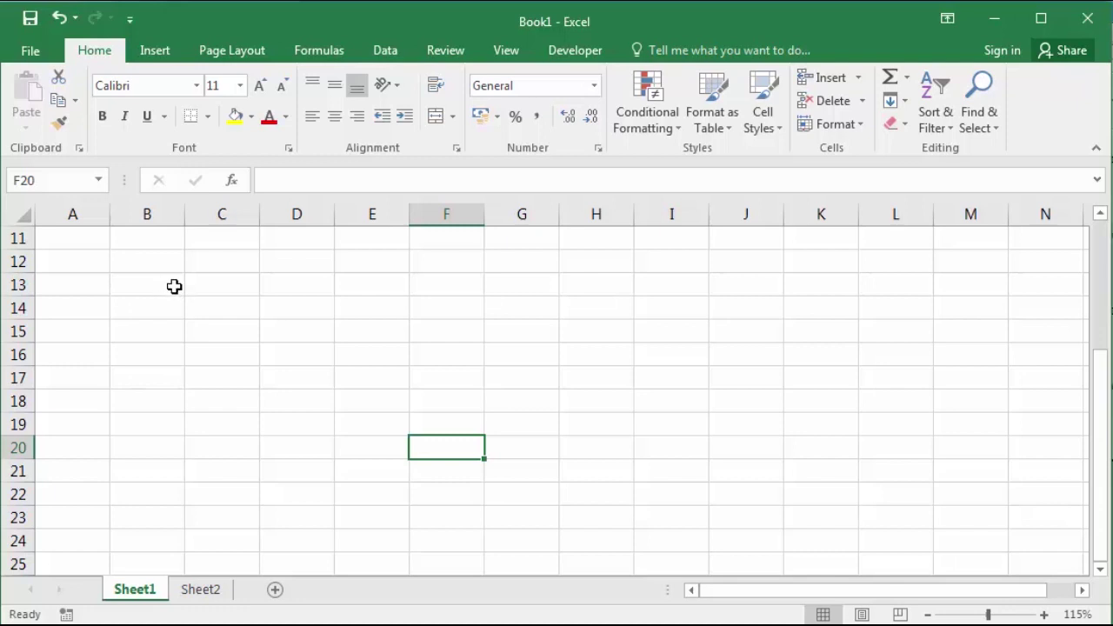
Enter =DATE(2019;7;10) in B2 so it displays 10/07/2019
scroll(174, 294, up, 4)
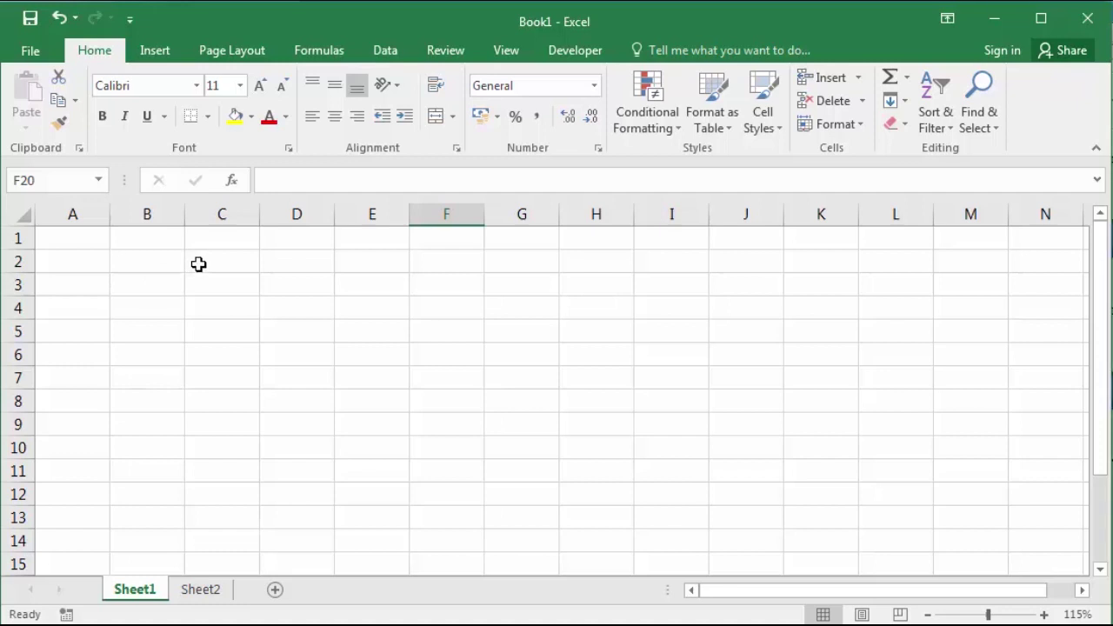
click(152, 258)
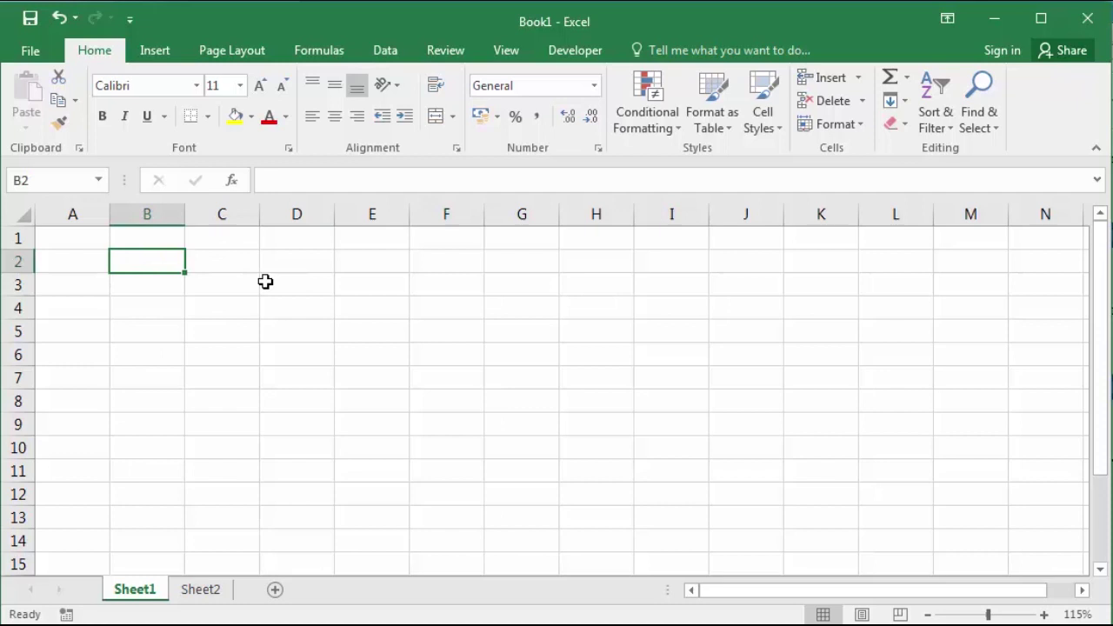
text(=da)
key(Tab)
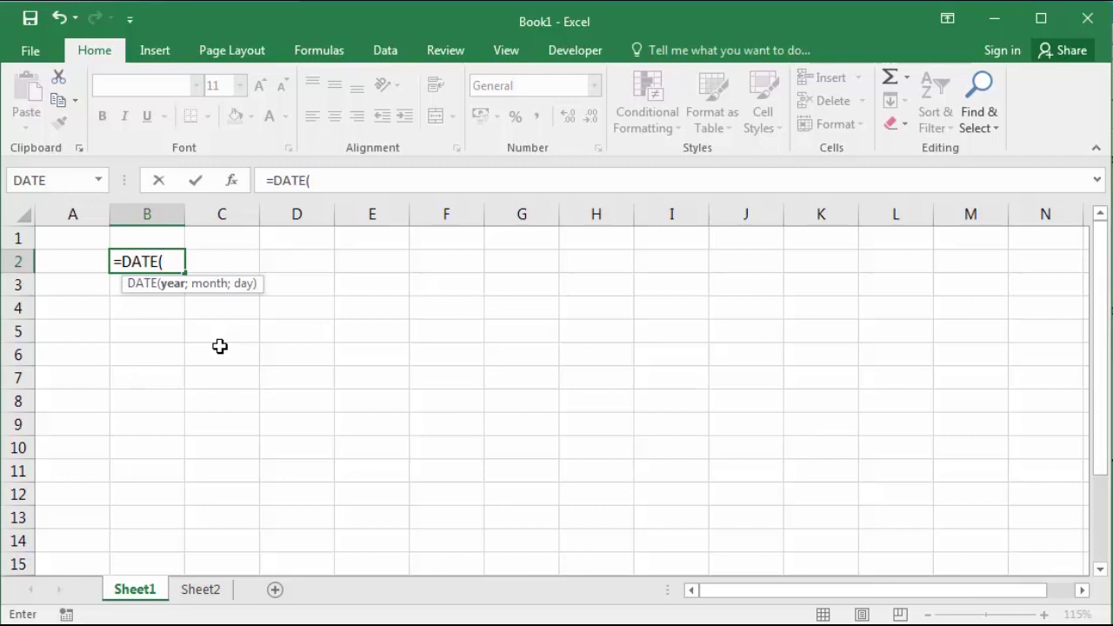
text(201)
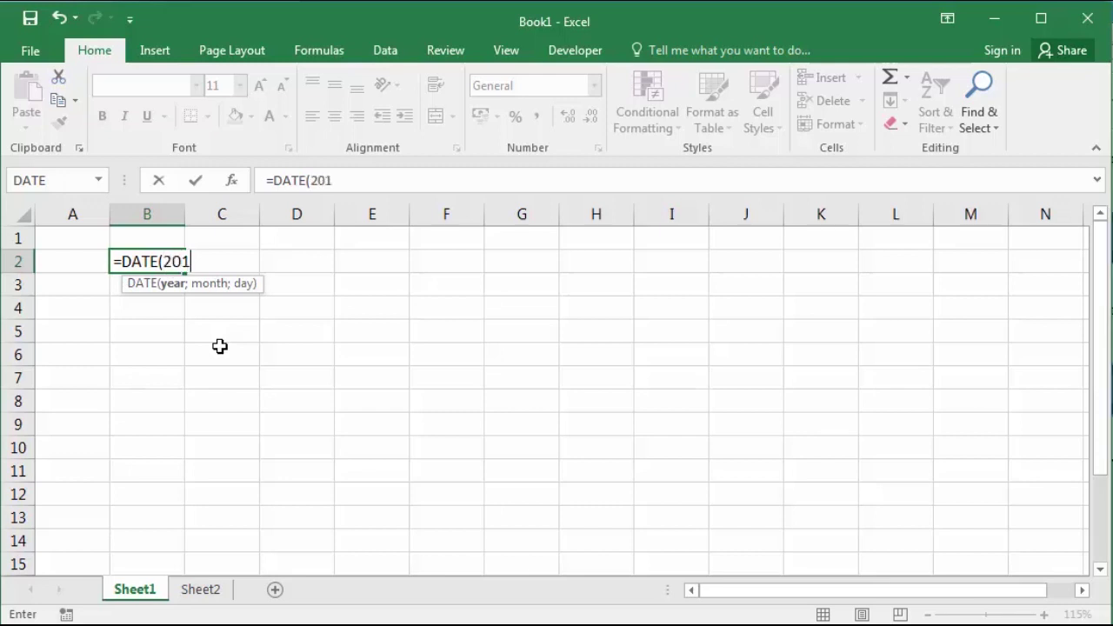
text(9;7)
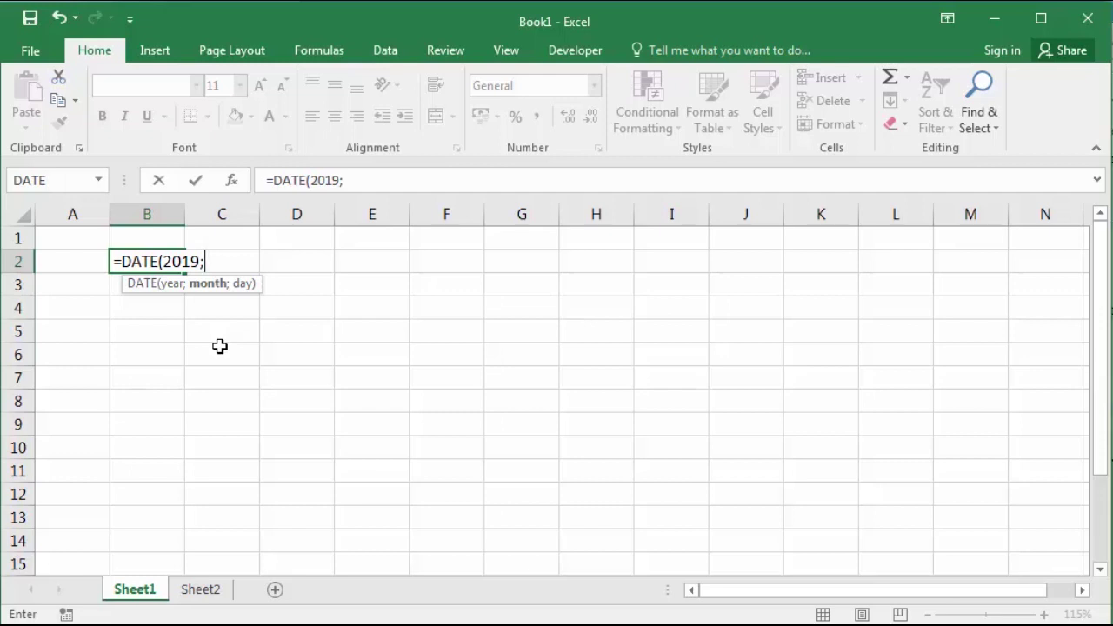
text(;)
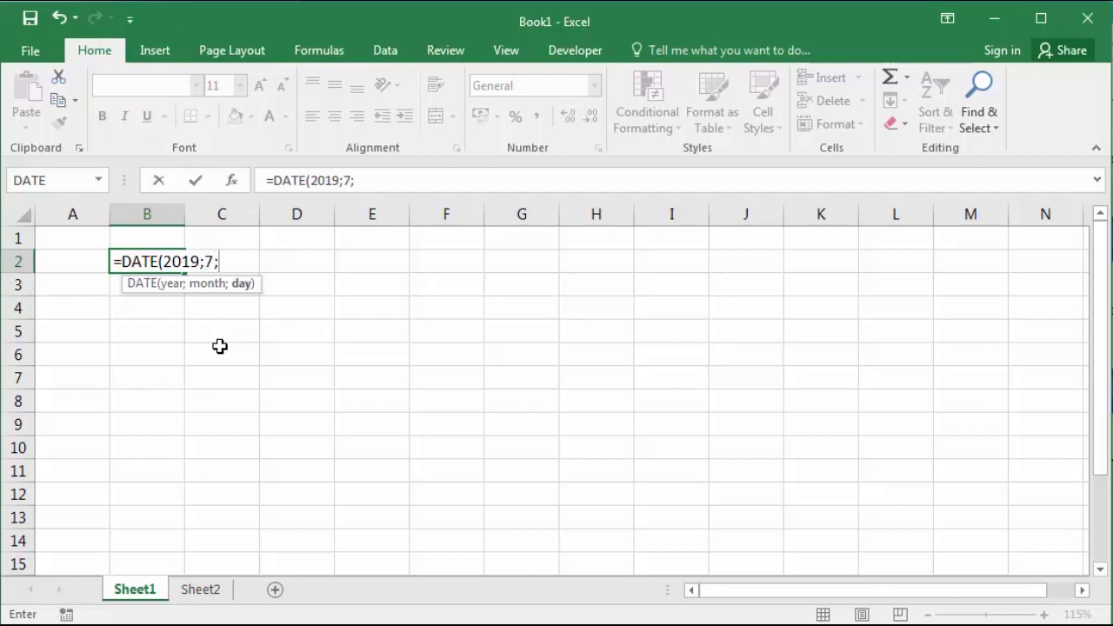
text(10)
key(Return)
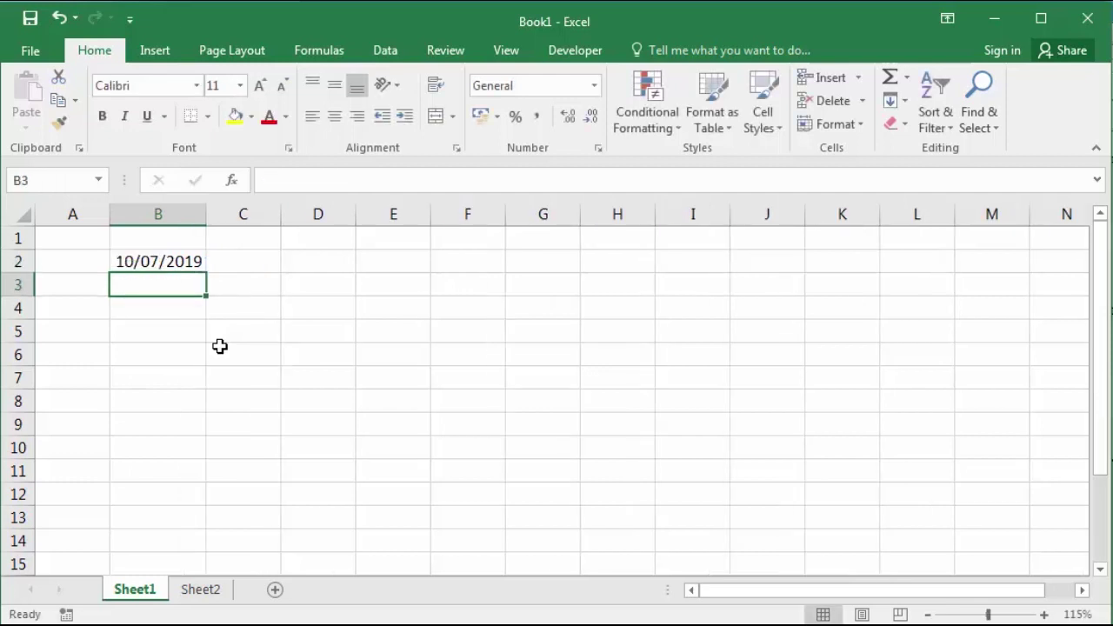
click(161, 260)
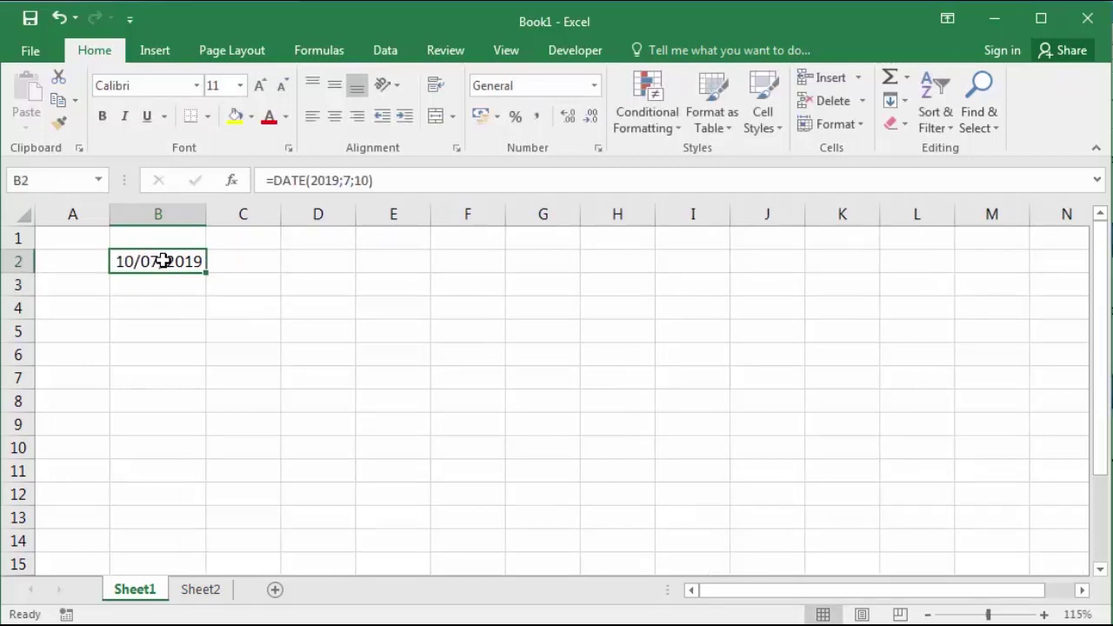
click(180, 280)
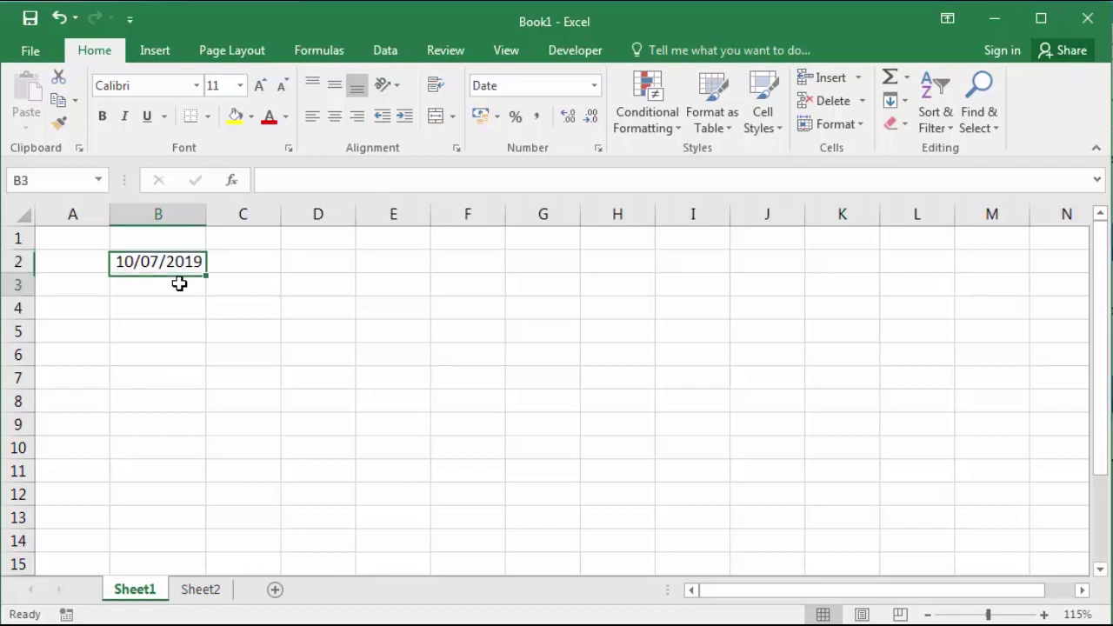
click(175, 259)
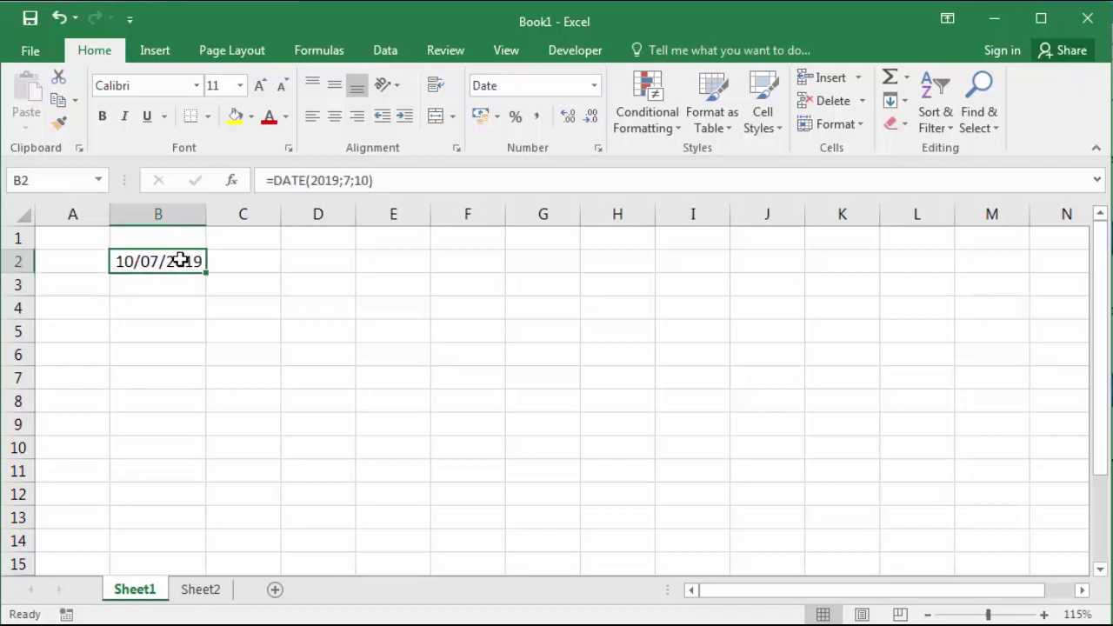
double_click(179, 262)
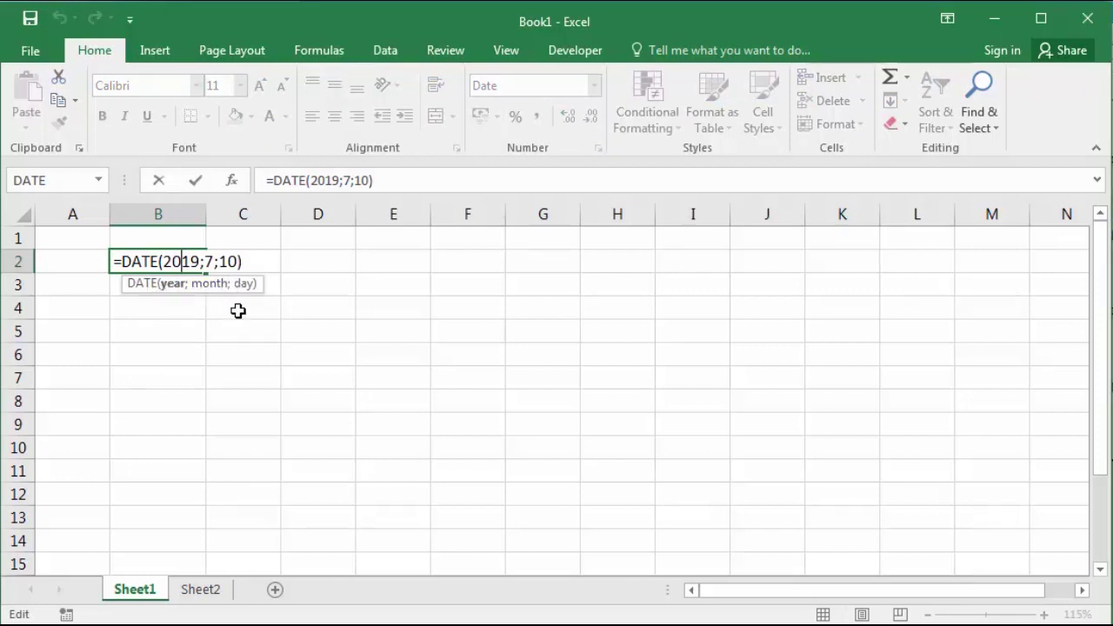
key(Return)
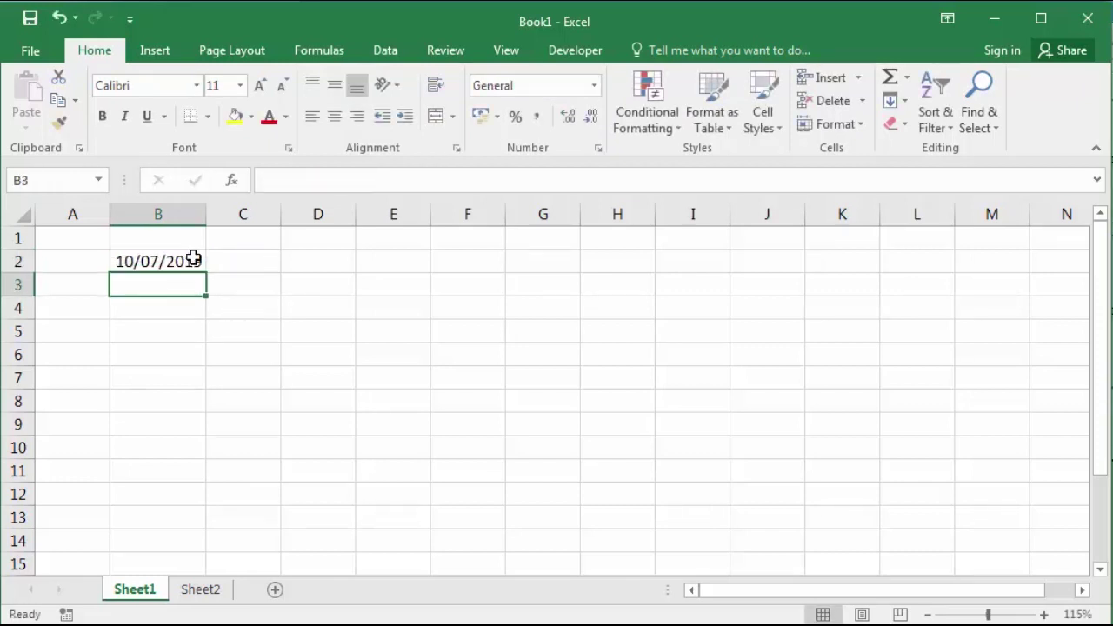
click(193, 258)
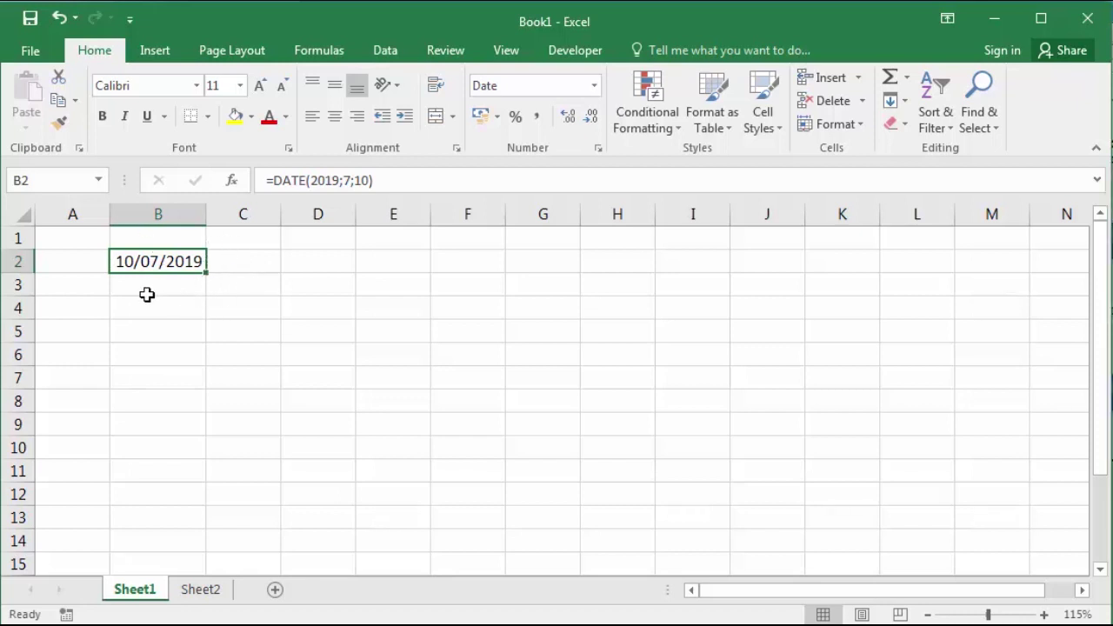
click(150, 288)
click(180, 257)
click(175, 283)
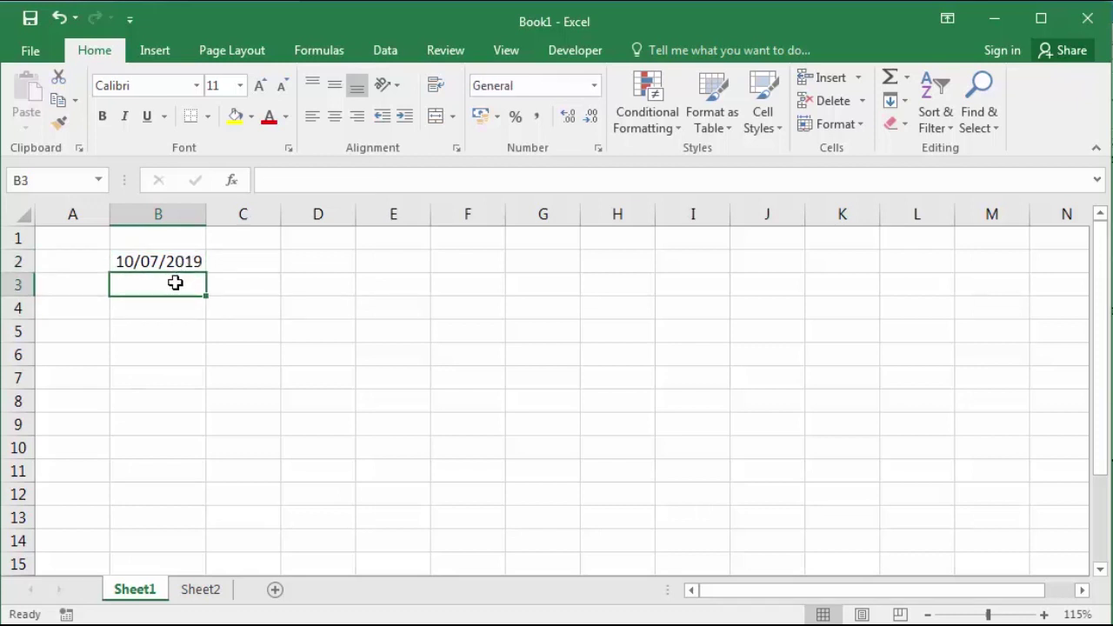
click(180, 259)
click(179, 283)
click(177, 260)
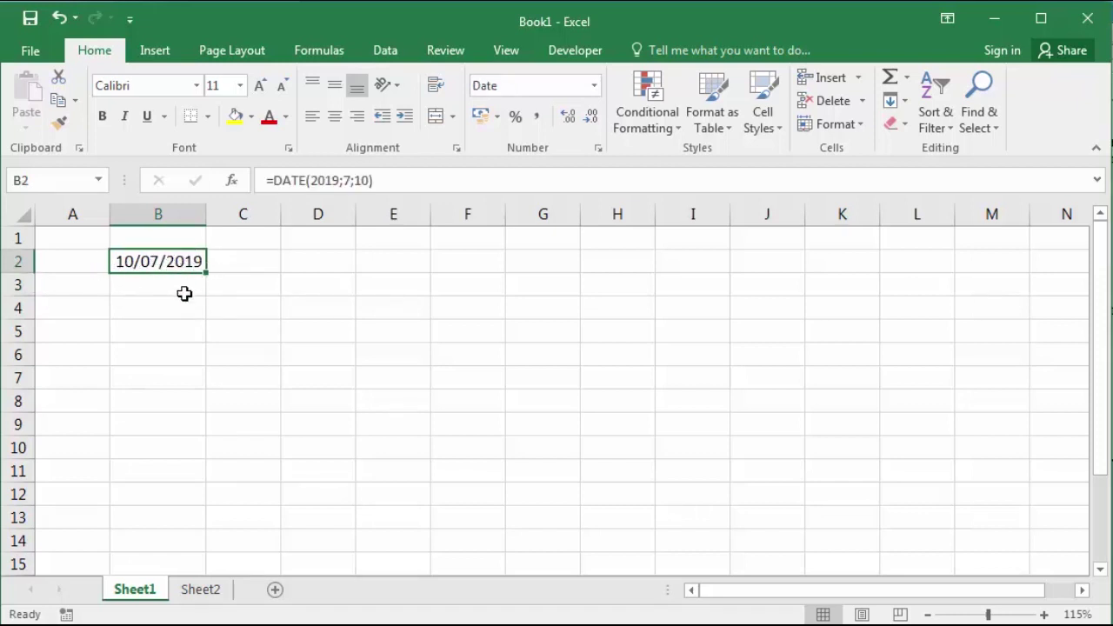
click(185, 291)
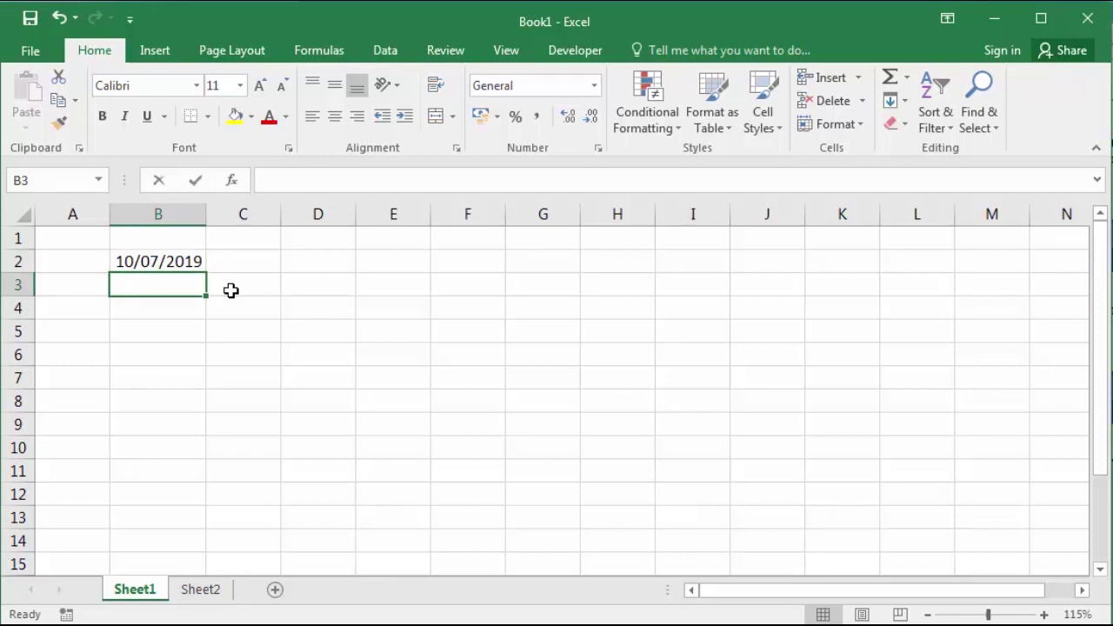
Enter =DATEVALUE("10/07/2019") in B3, returning the serial number 43656
text(=da)
key(Down)
key(Tab)
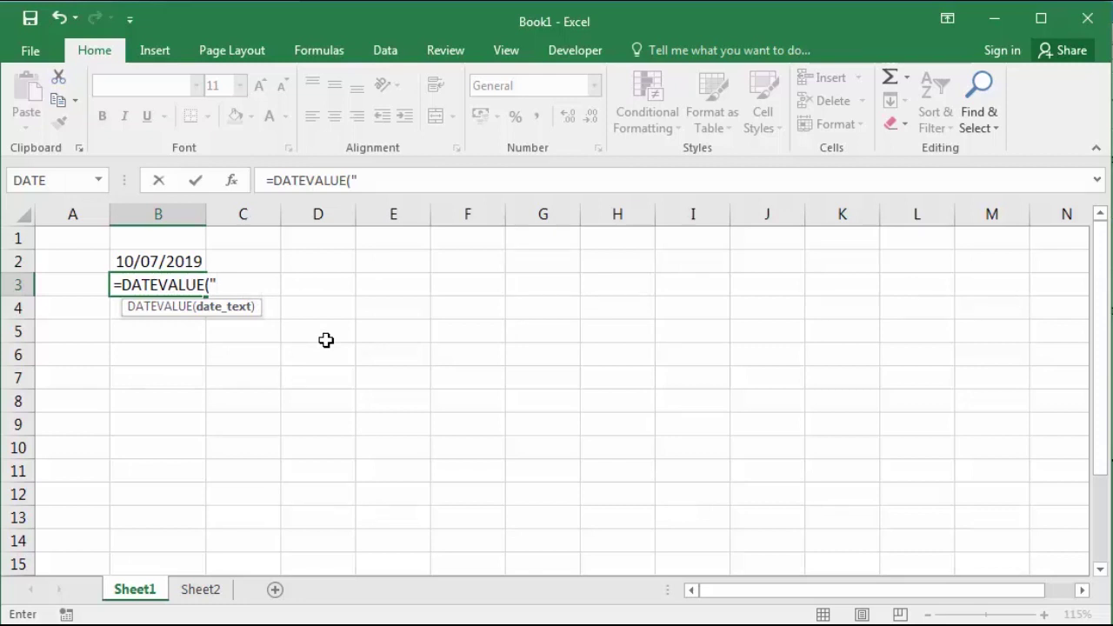
text(10/07)
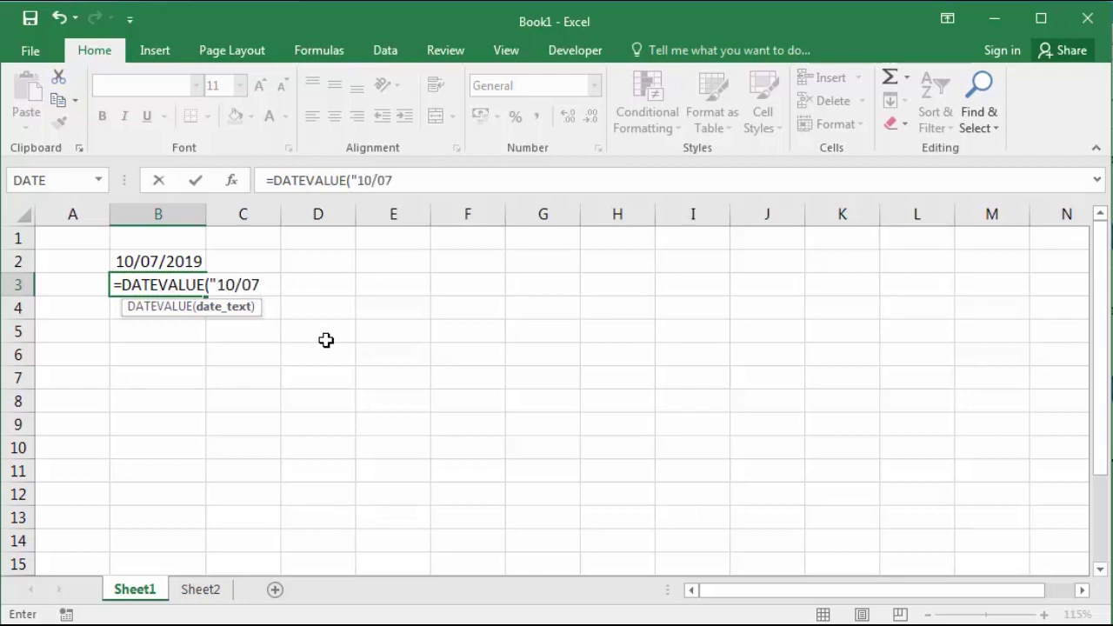
text(/2019)
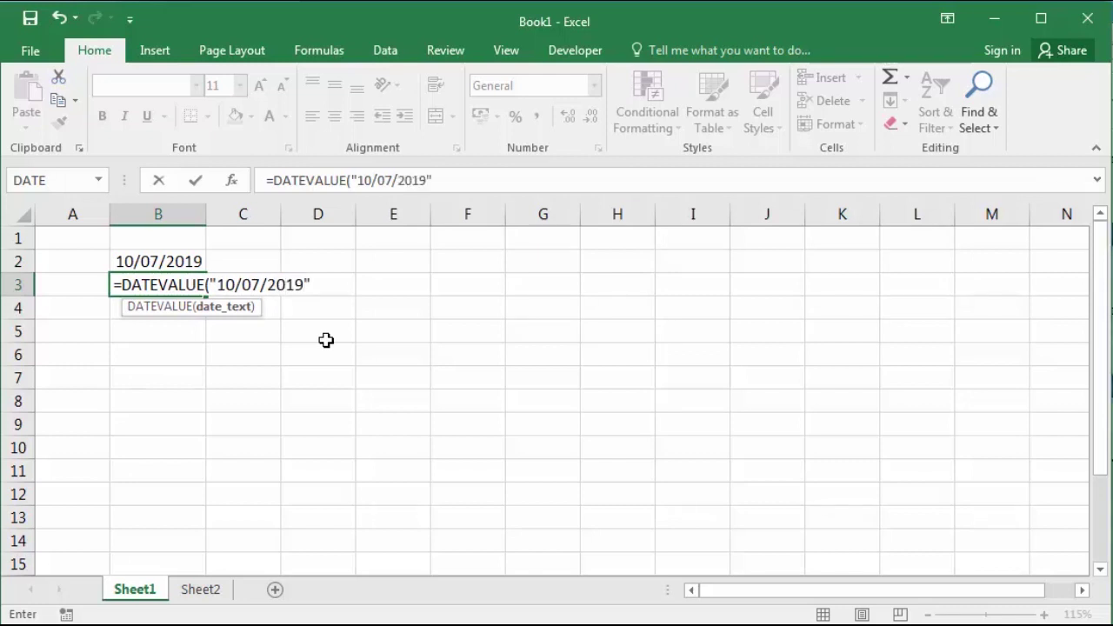
key(Return)
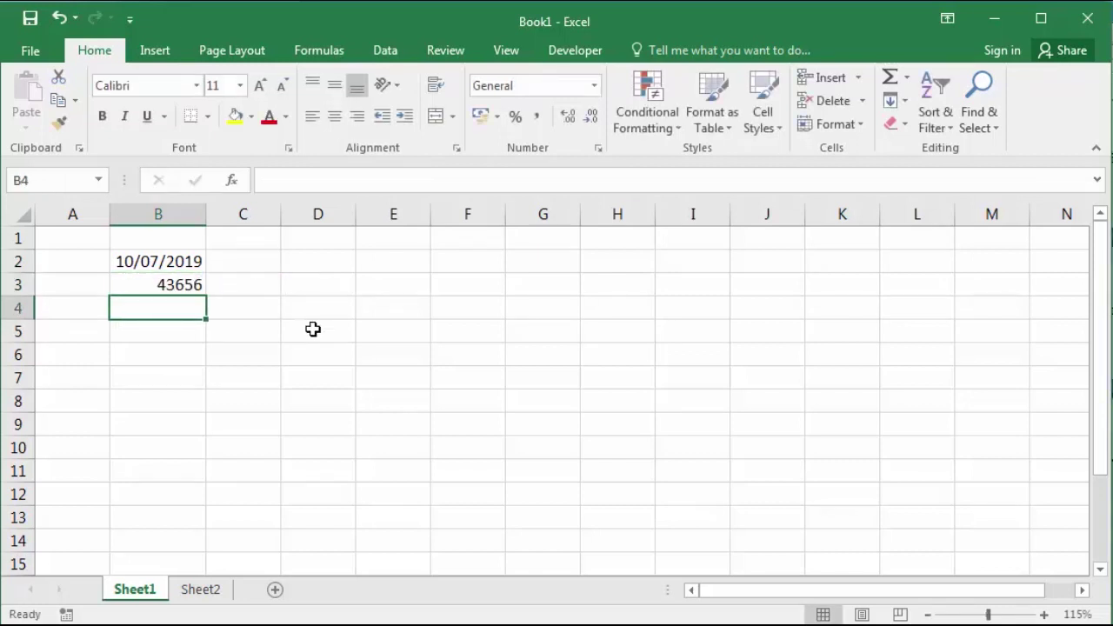
click(191, 285)
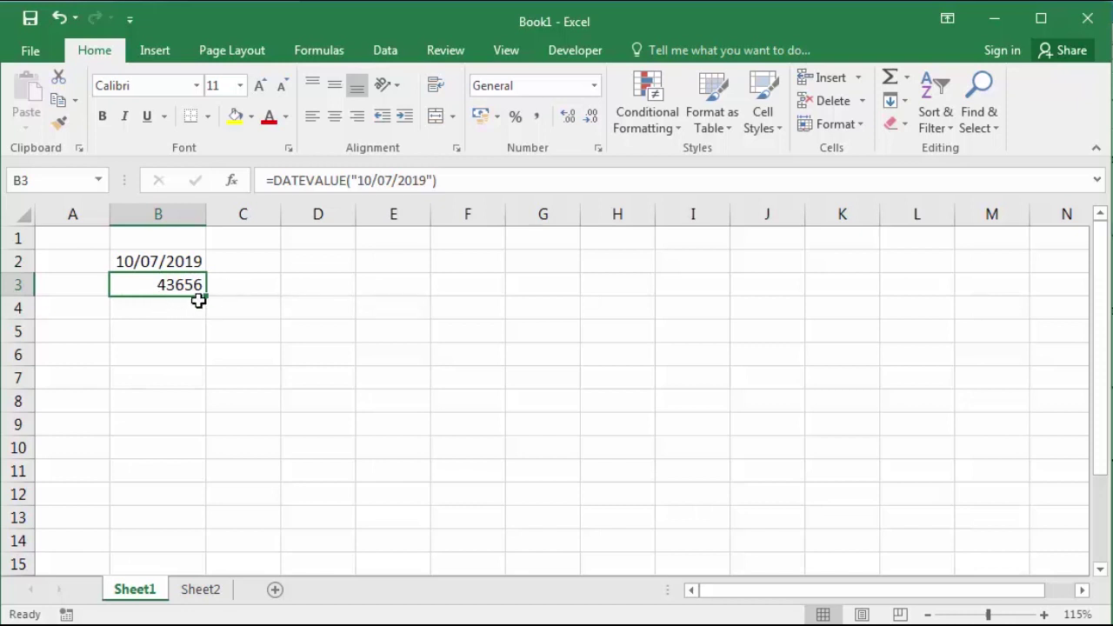
Copy the date in B2 and paste it into B4 as a plain value
click(251, 289)
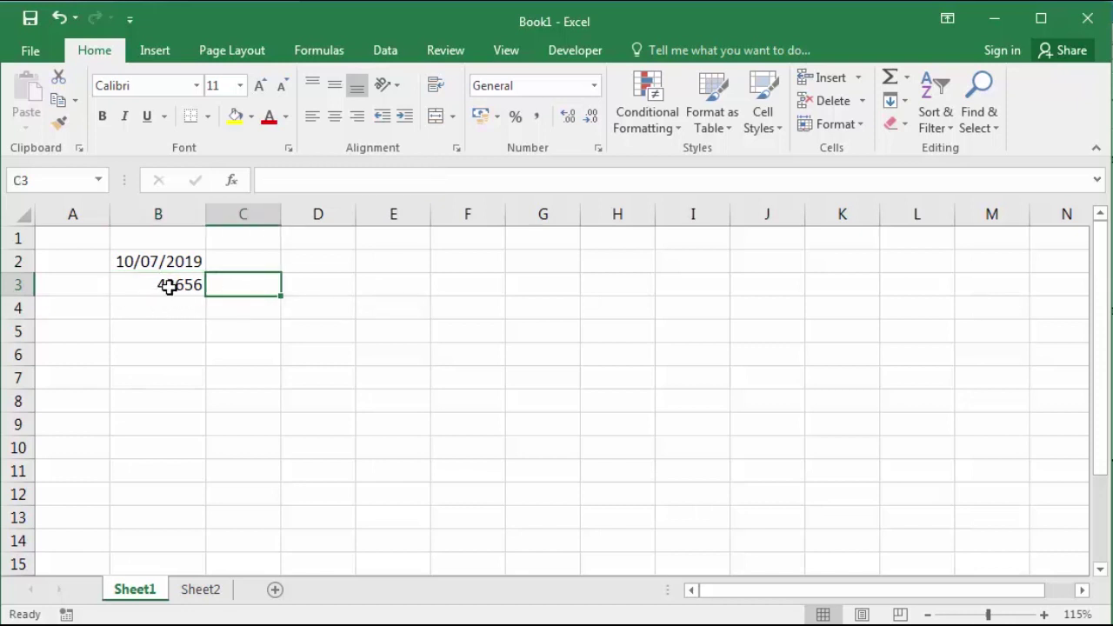
click(164, 287)
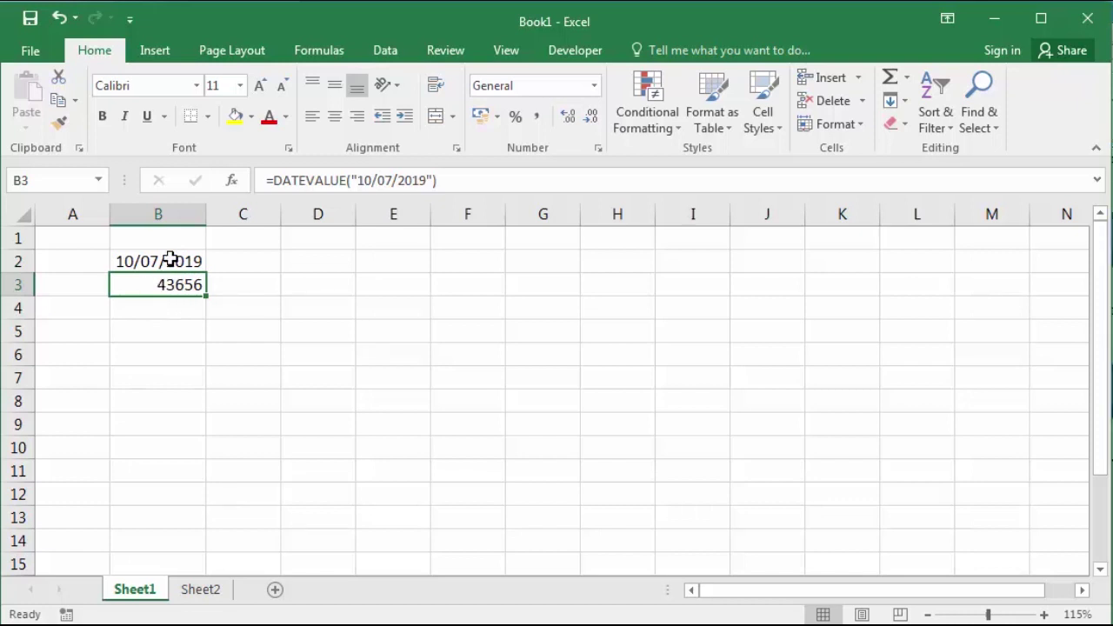
click(170, 259)
right_click(158, 259)
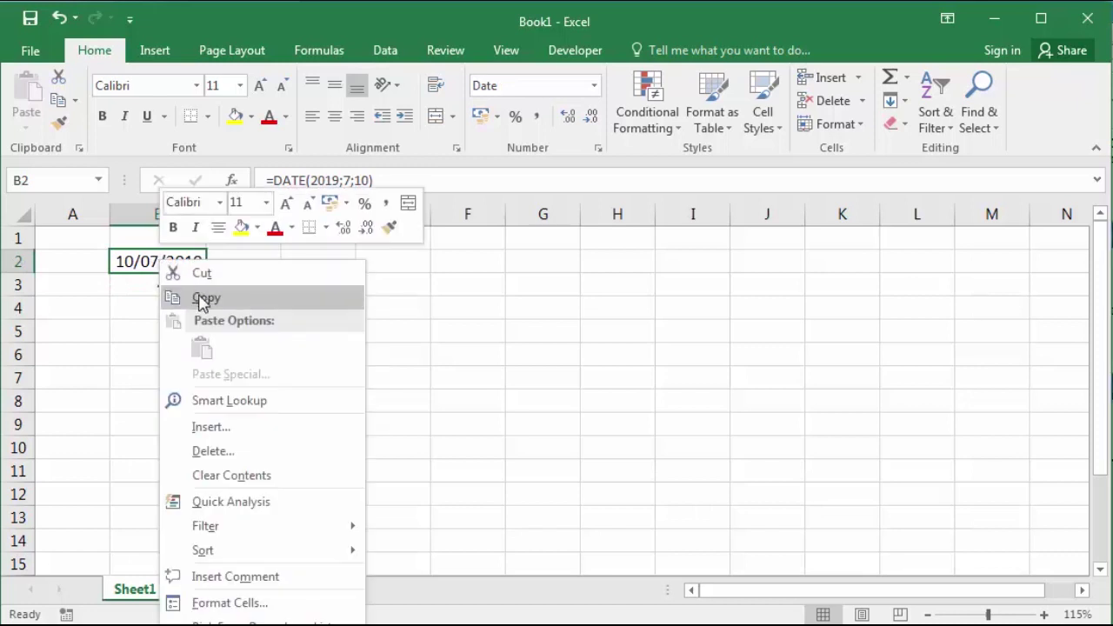
click(199, 300)
click(180, 306)
right_click(180, 306)
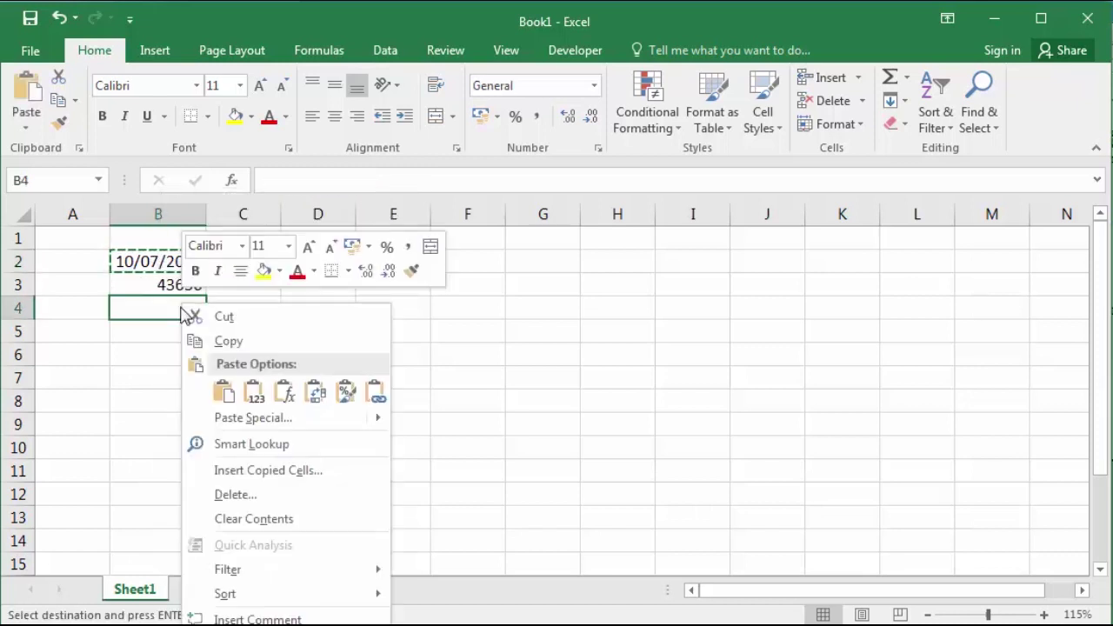
click(253, 393)
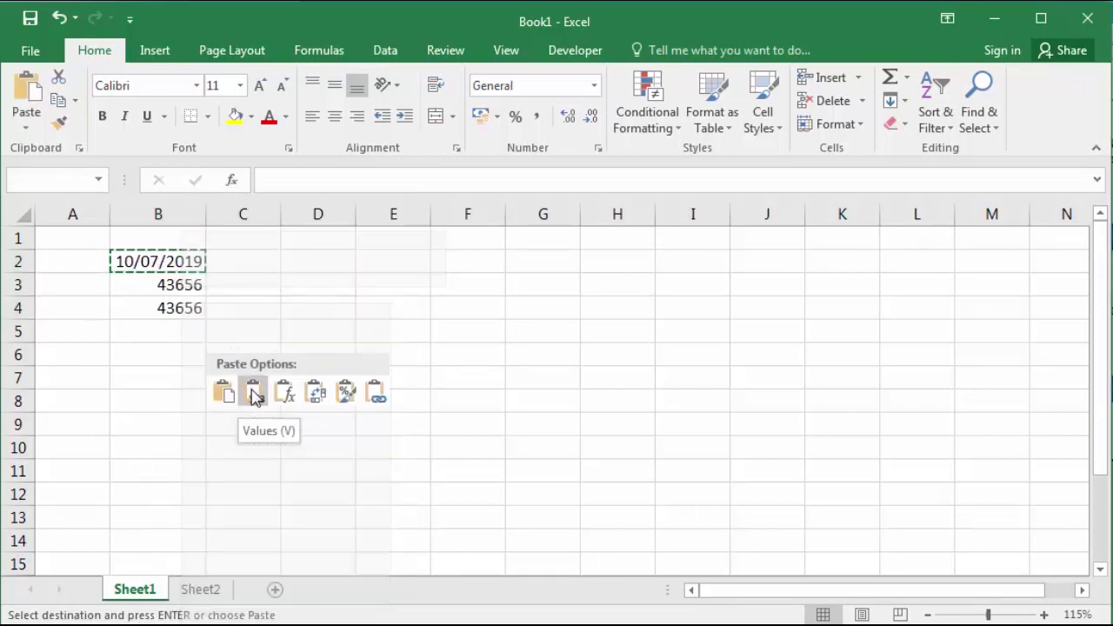
Compare B3's DATEVALUE formula with the pasted 43656 in B4
click(178, 285)
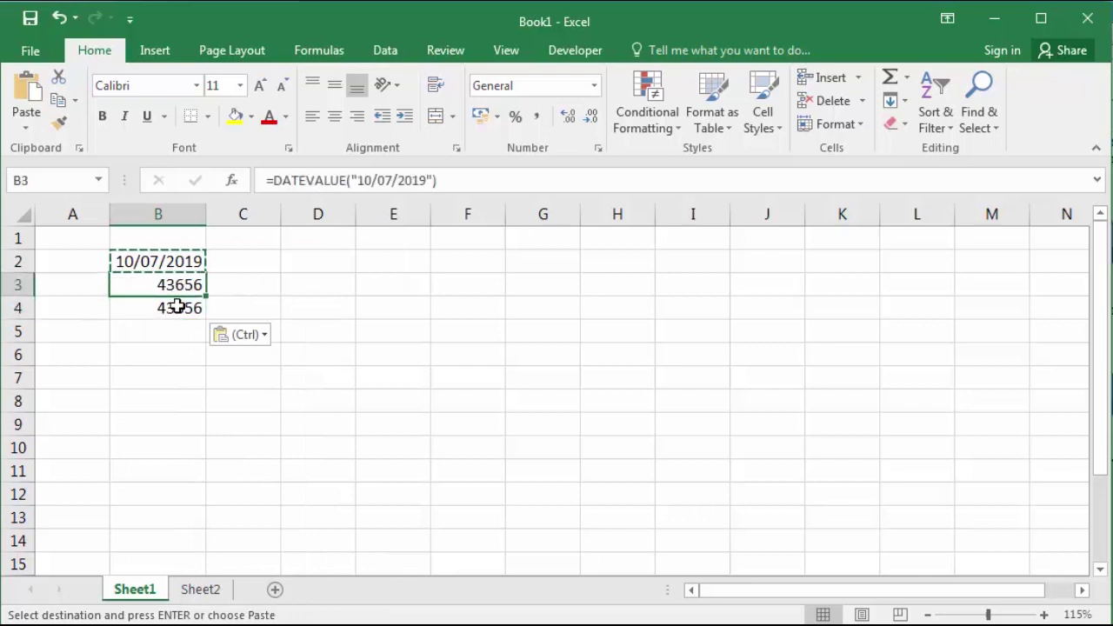
click(178, 306)
click(177, 285)
click(177, 309)
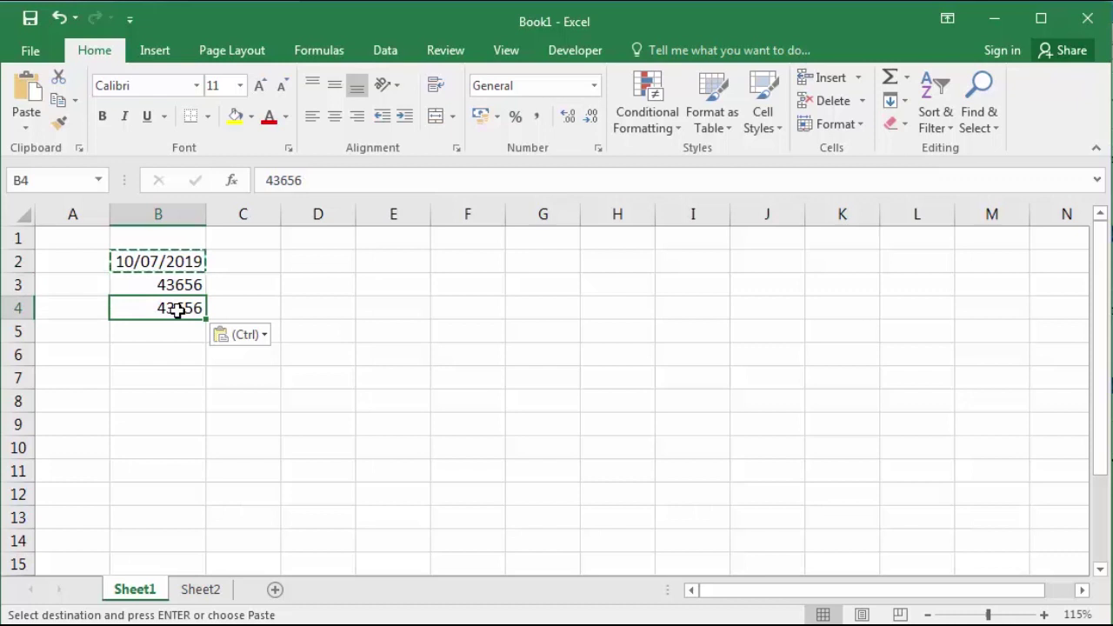
click(230, 306)
click(157, 304)
click(191, 286)
click(232, 300)
click(230, 285)
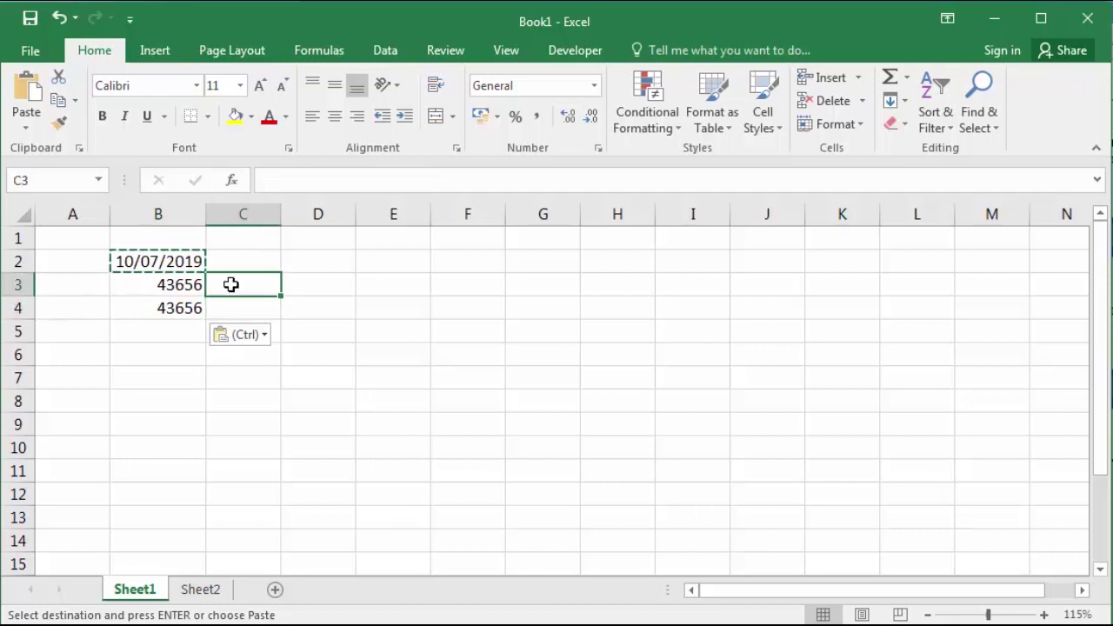
key(Left)
key(Left)
Enter the formula =B3 in cell B5
key(Down)
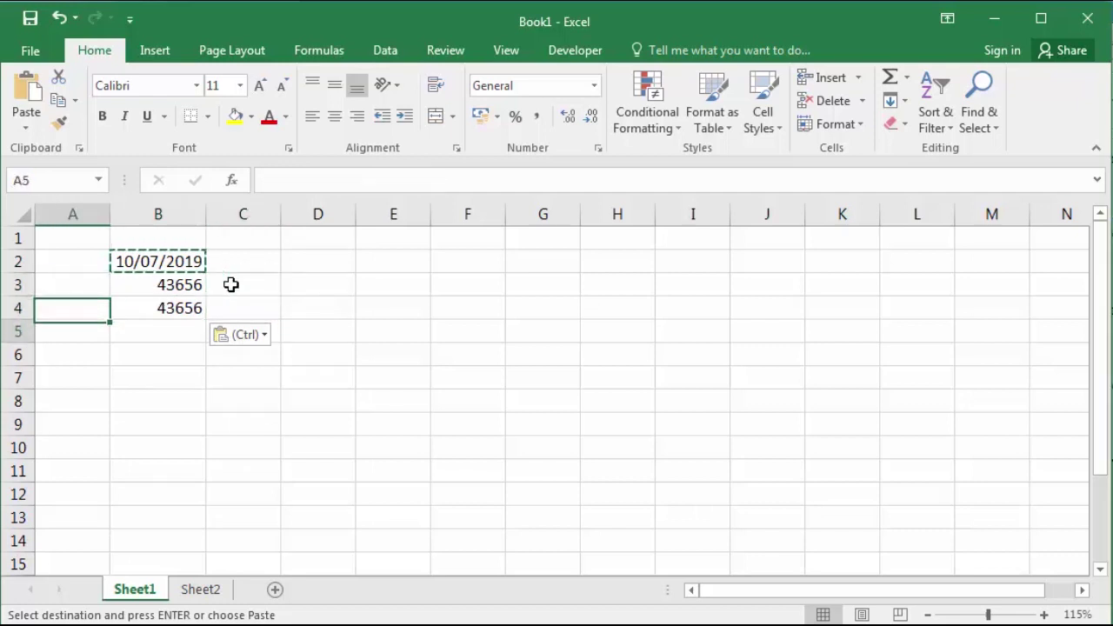
key(Right)
key(Down)
key(Down)
key(Up)
text(=)
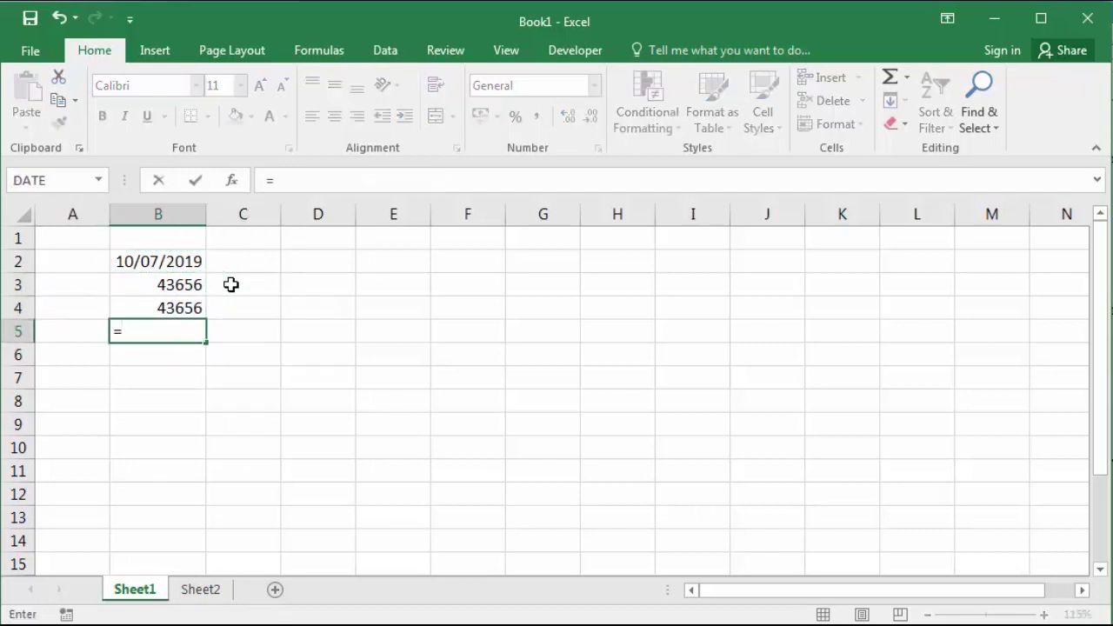
key(Up)
key(Up)
key(Return)
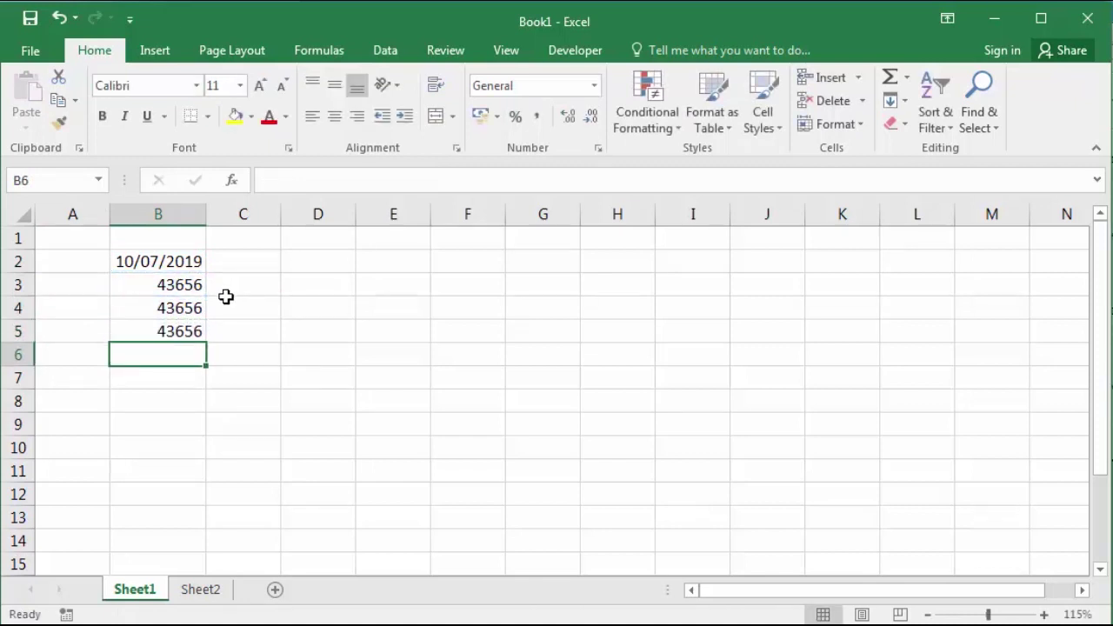
click(179, 324)
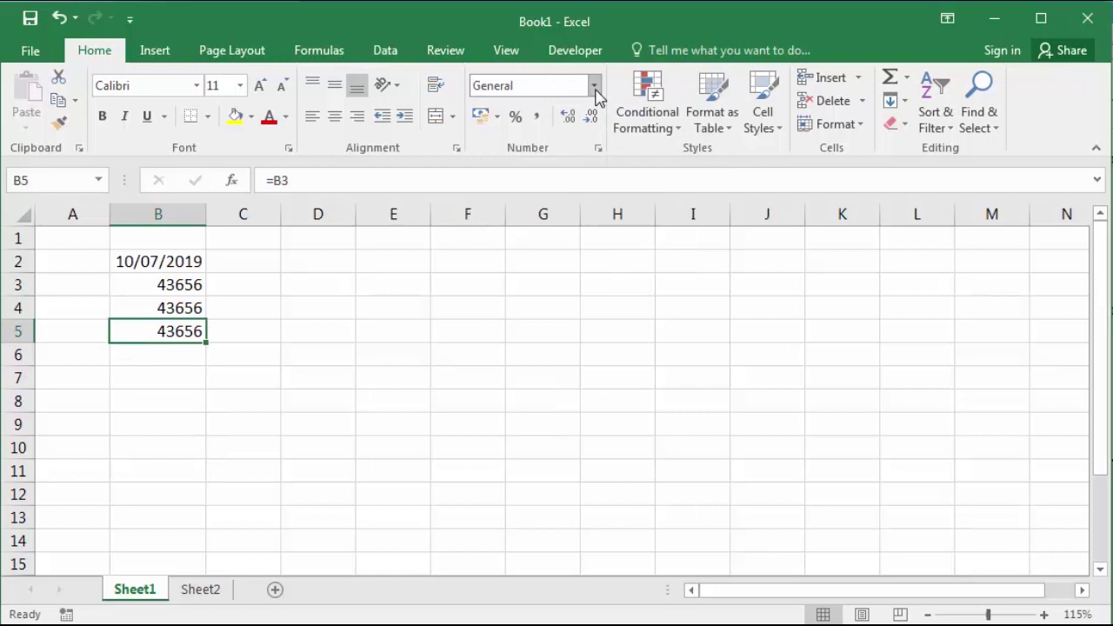
Format B5 as Short Date so it shows 10/07/2019
click(595, 87)
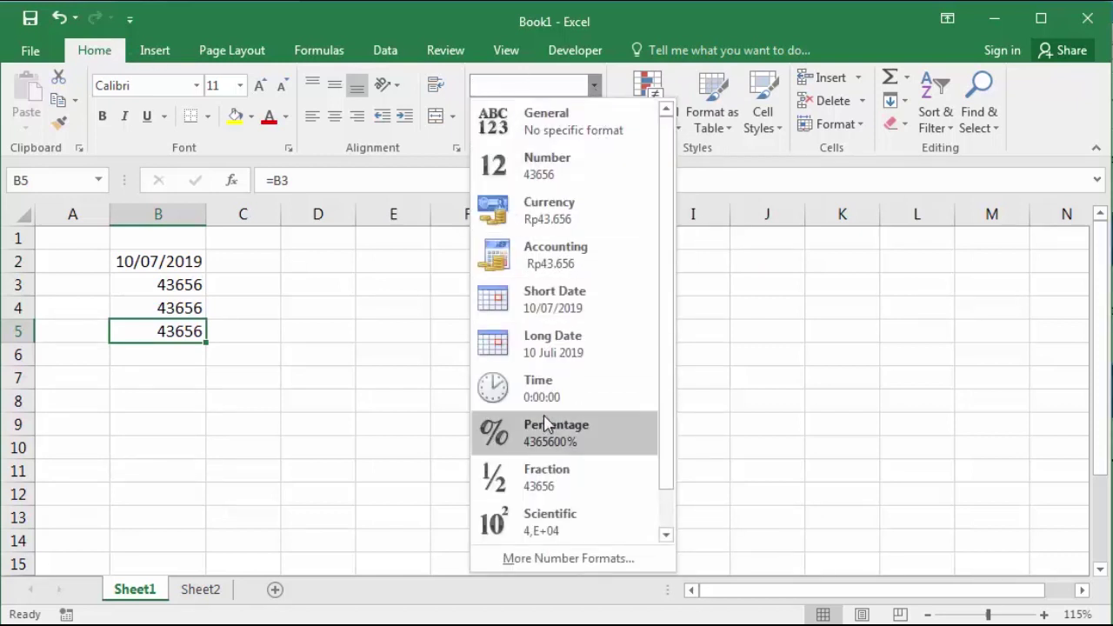
click(579, 303)
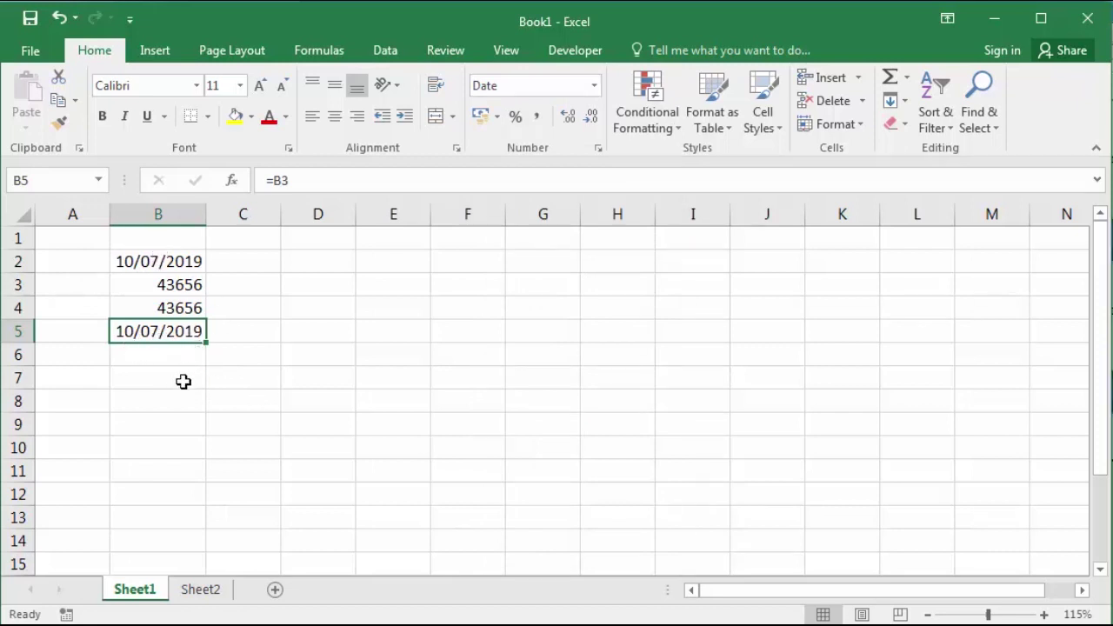
click(178, 354)
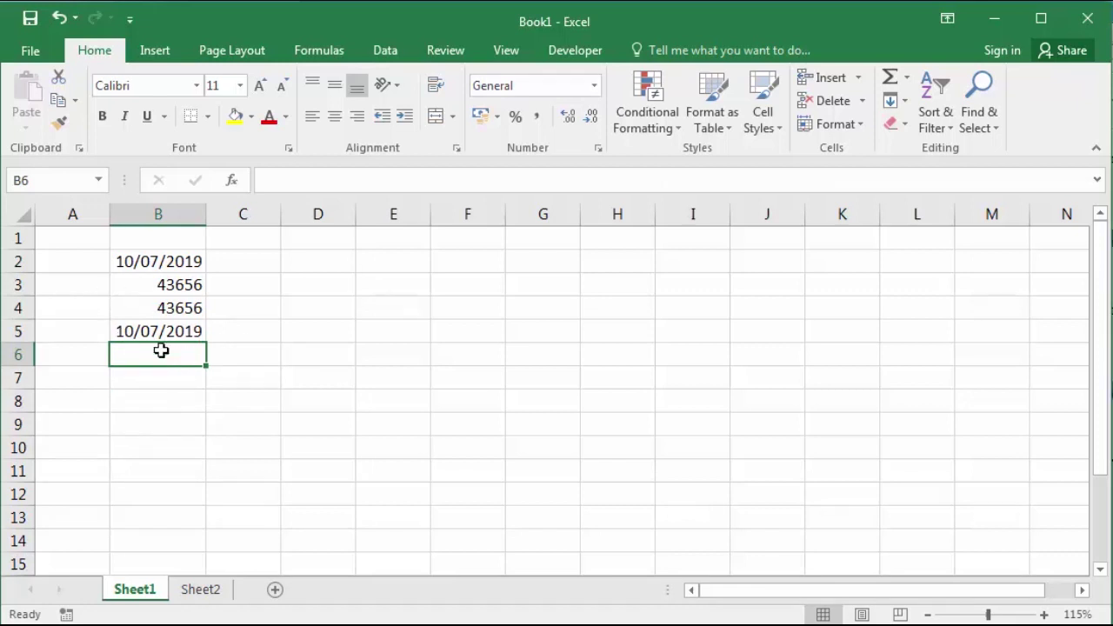
click(165, 377)
click(168, 348)
click(169, 329)
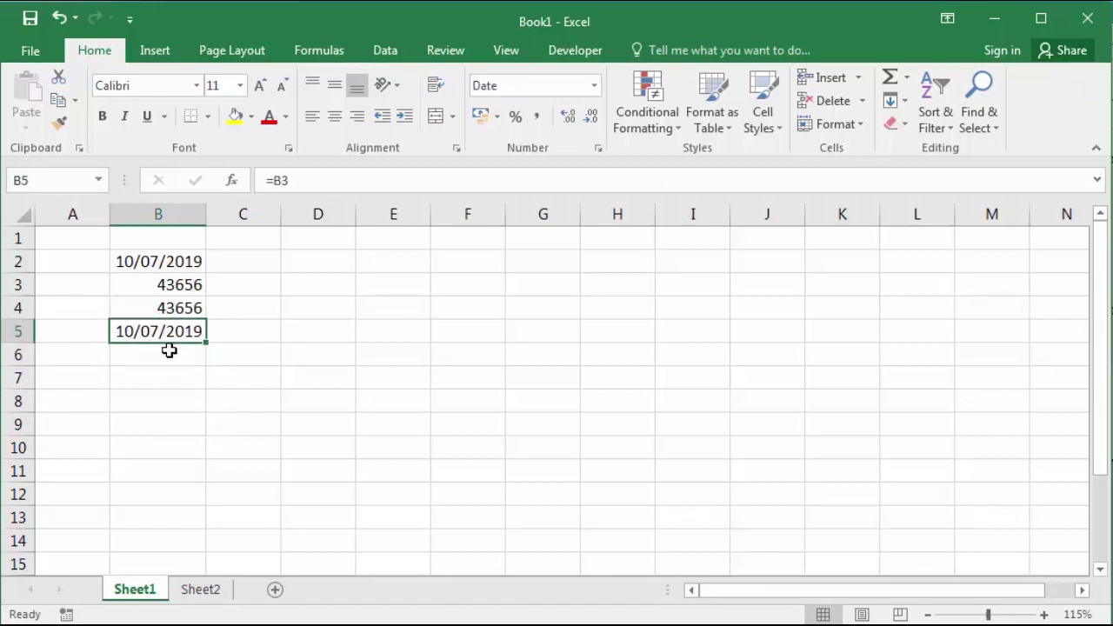
click(171, 356)
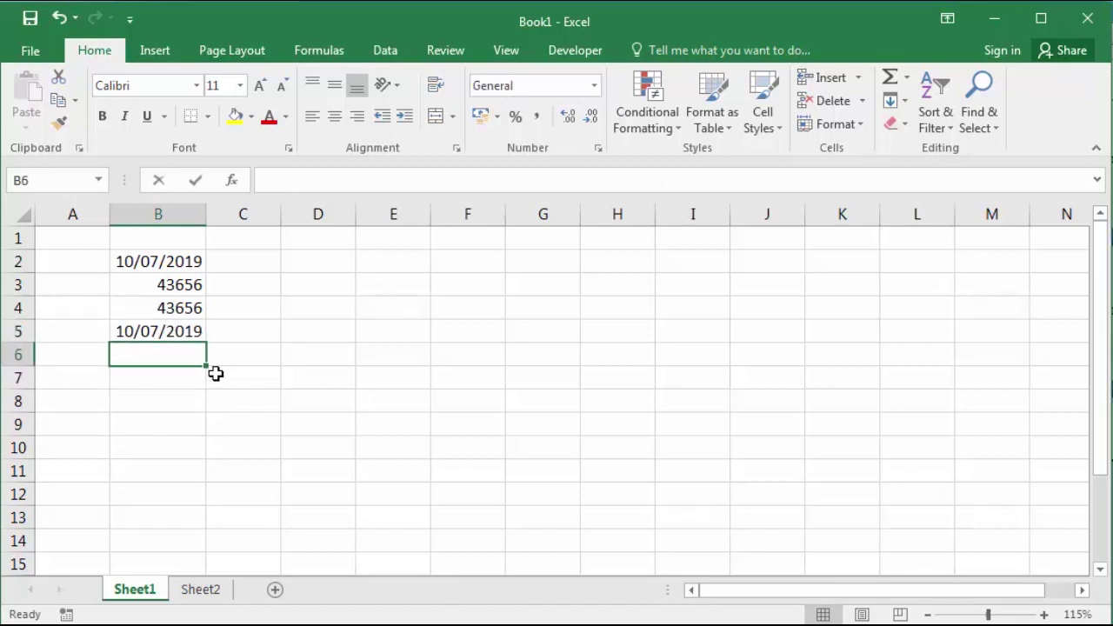
Enter =DAY(B5) in B6, returning the day 10
text(=)
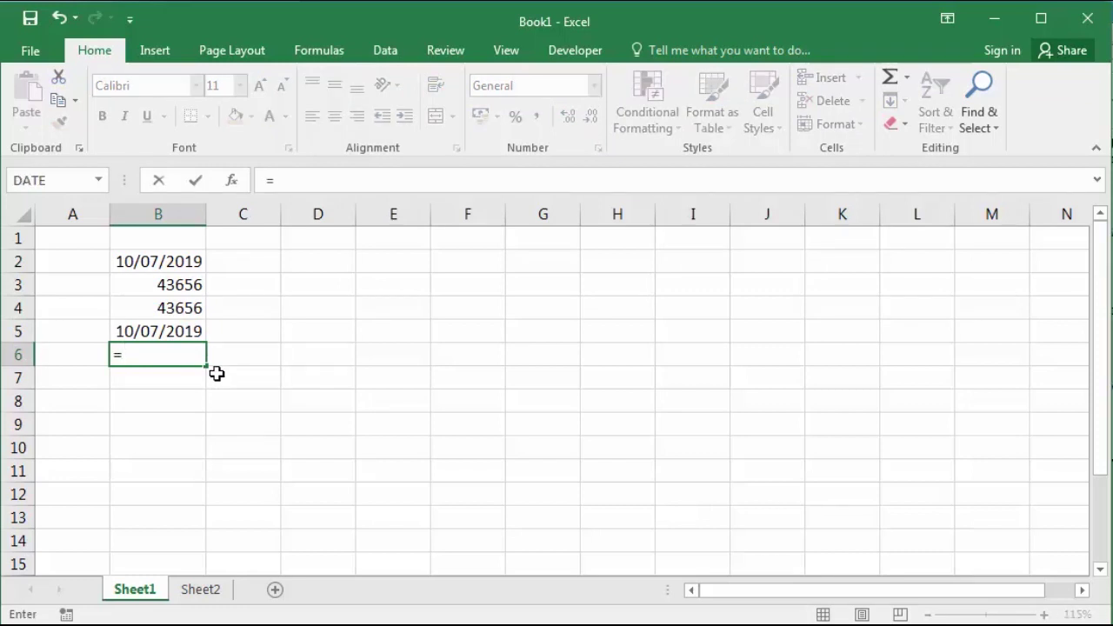
text(da)
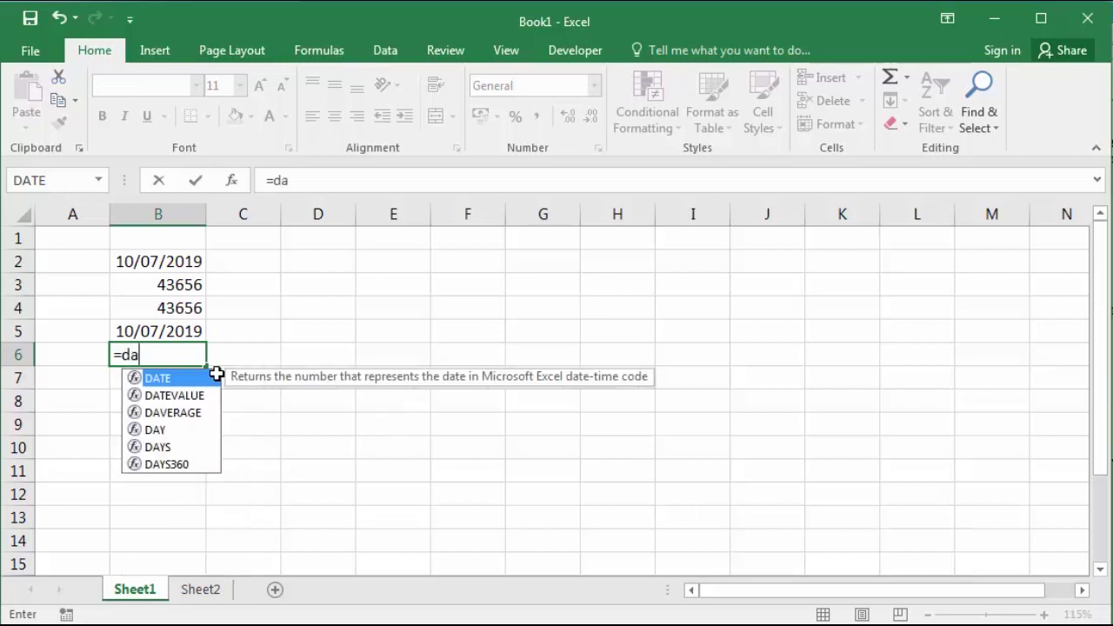
key(Down)
key(Down)
key(Down)
key(Tab)
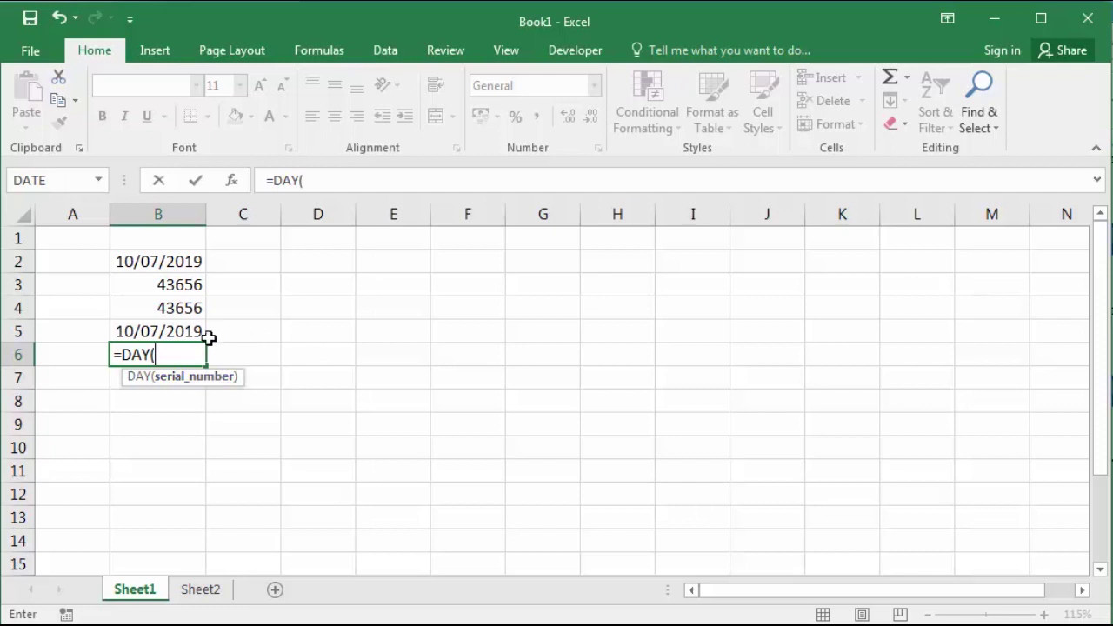
click(149, 331)
key(Return)
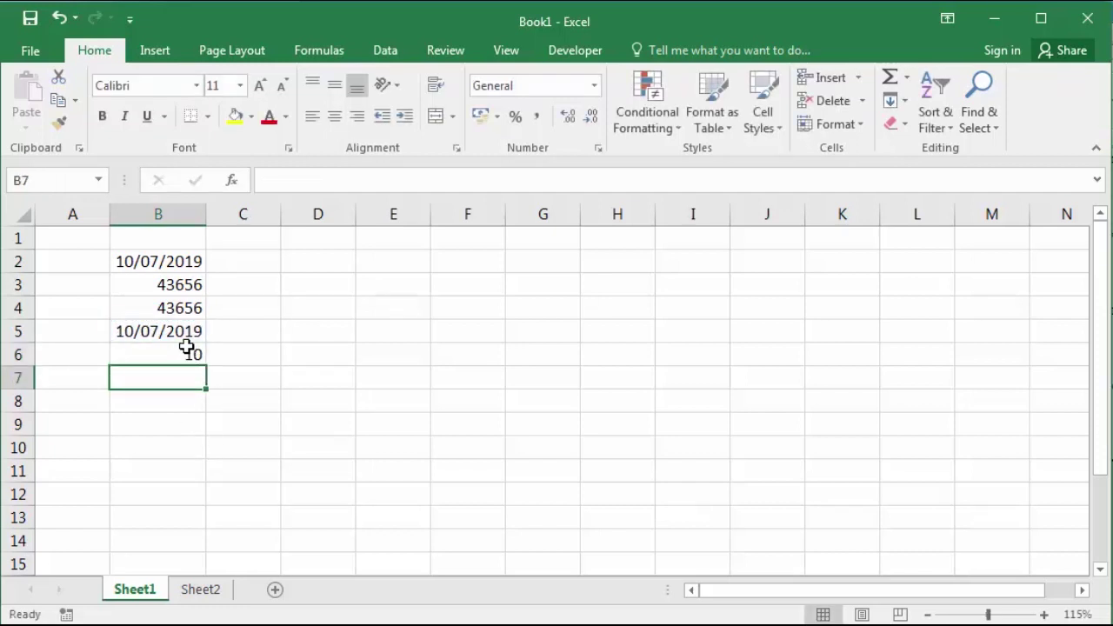
click(187, 346)
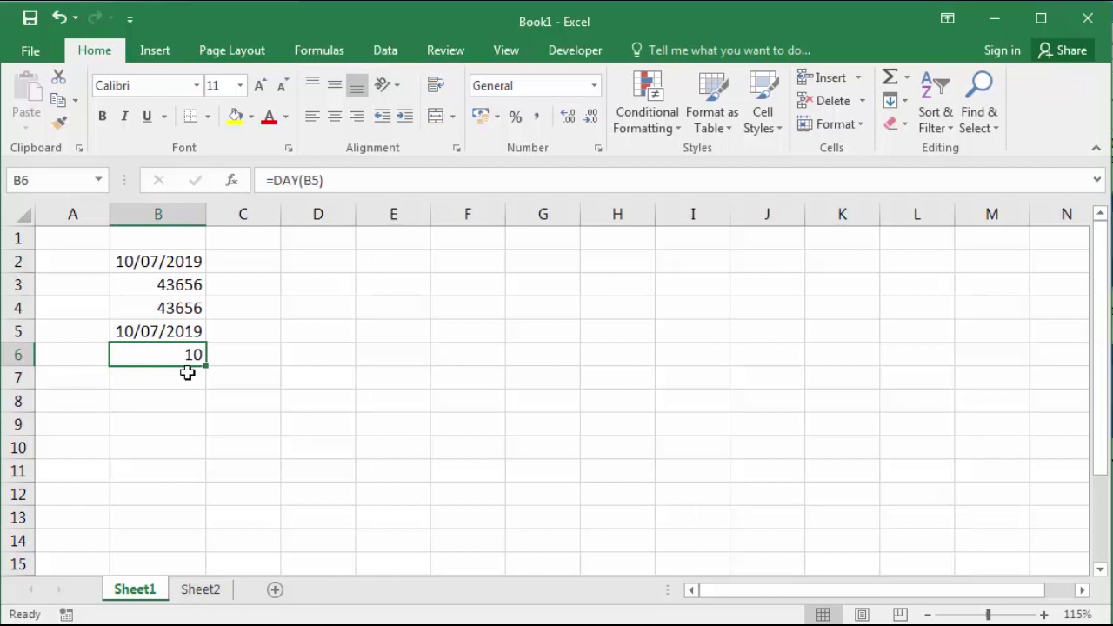
click(189, 377)
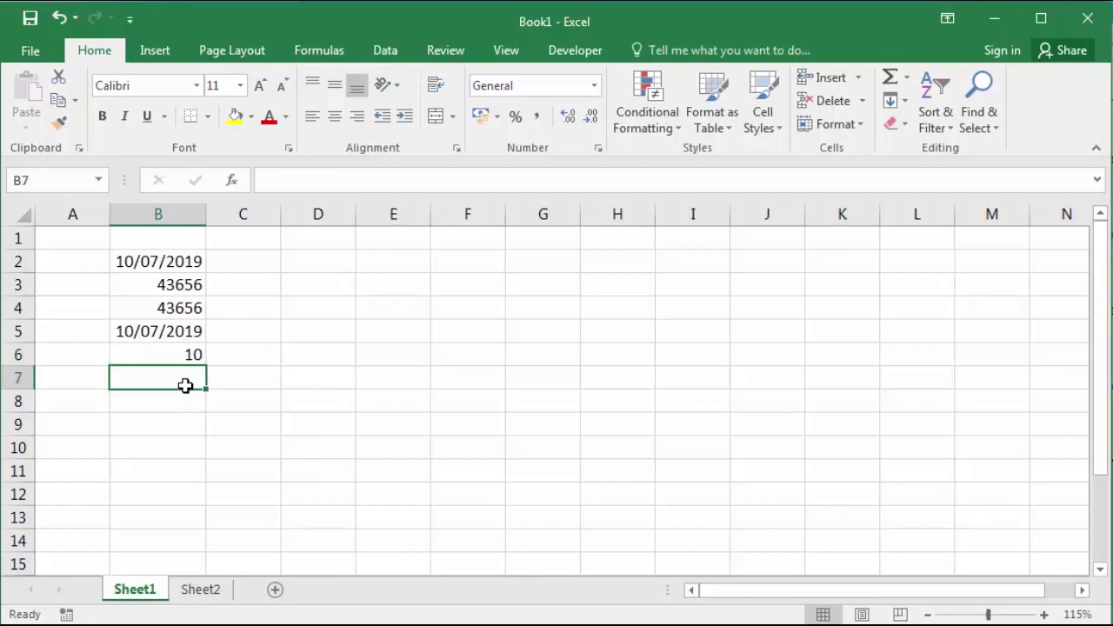
Enter a MONTH formula in B7 that returns the month 7
text(=mo)
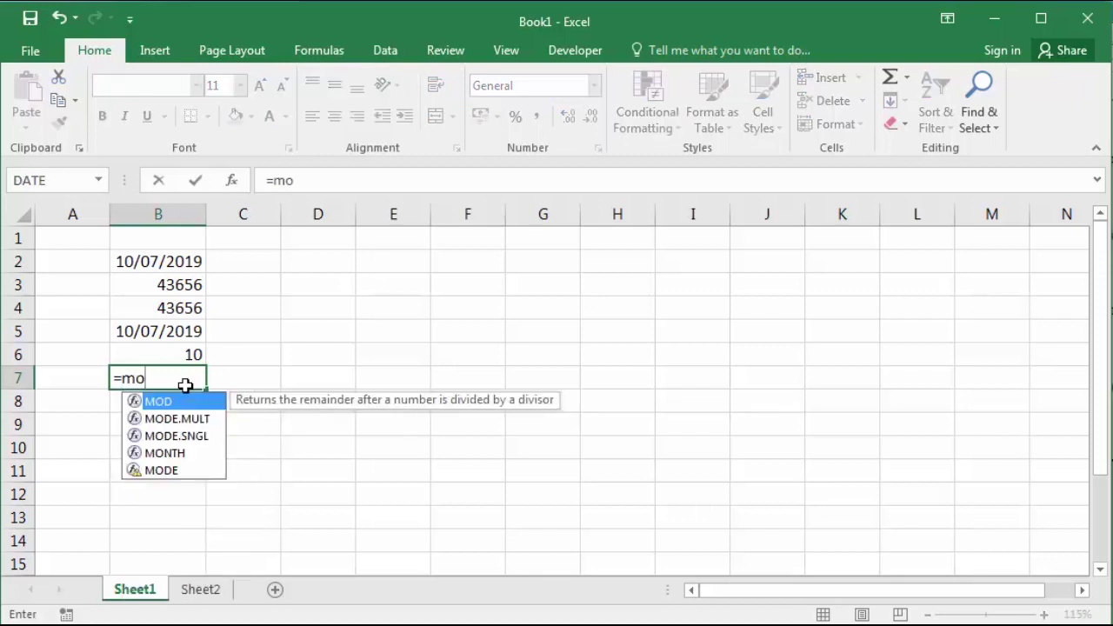
key(Down)
key(Down)
key(Down)
key(Tab)
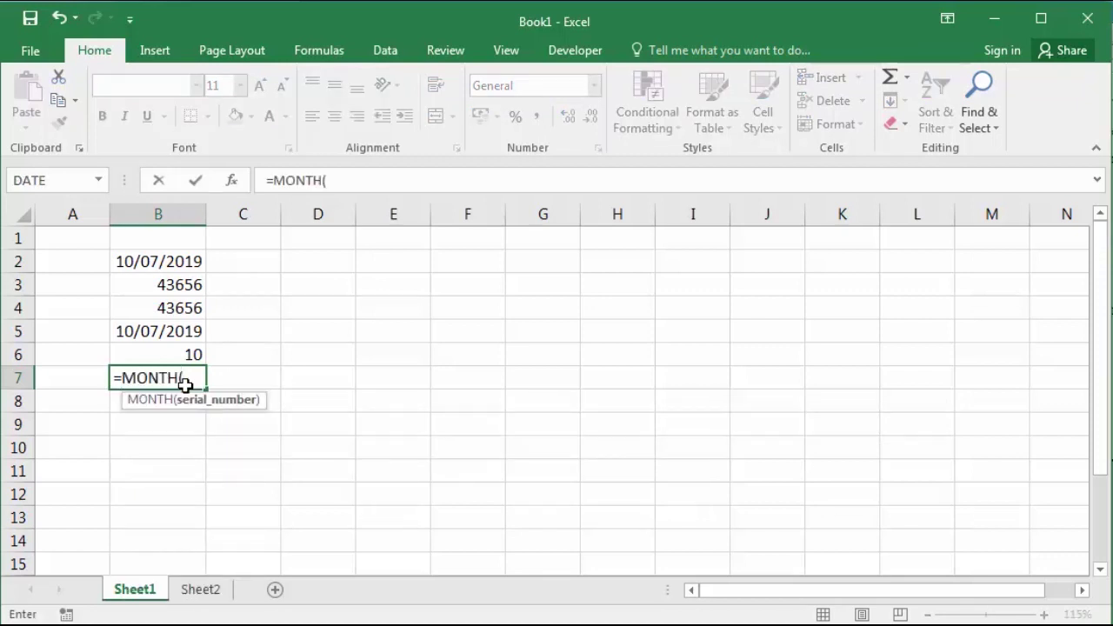
click(179, 331)
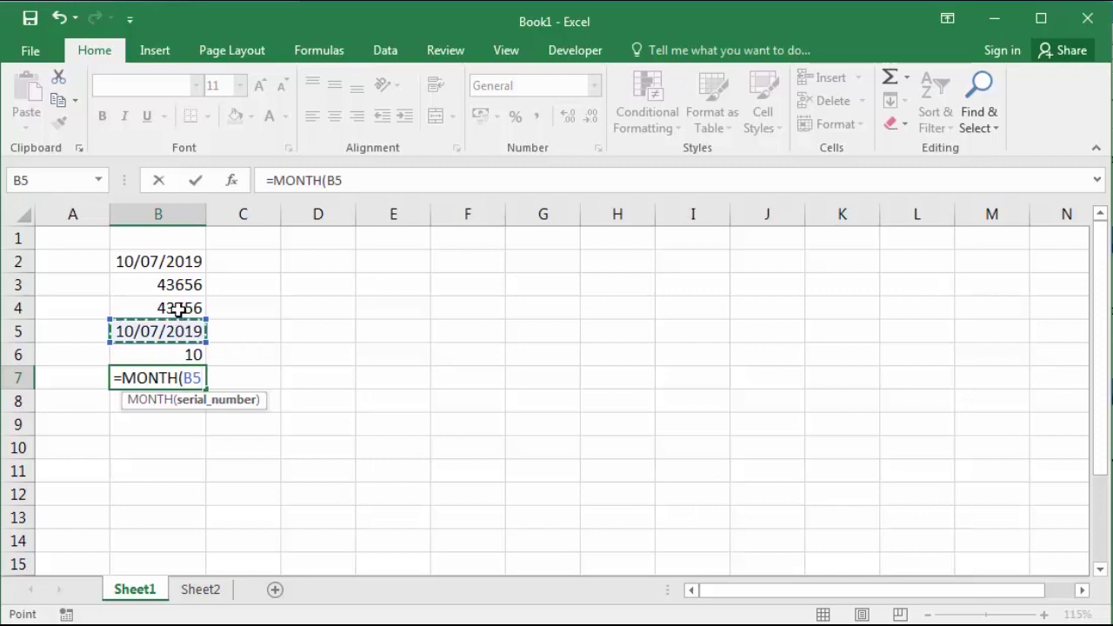
click(179, 309)
key(Return)
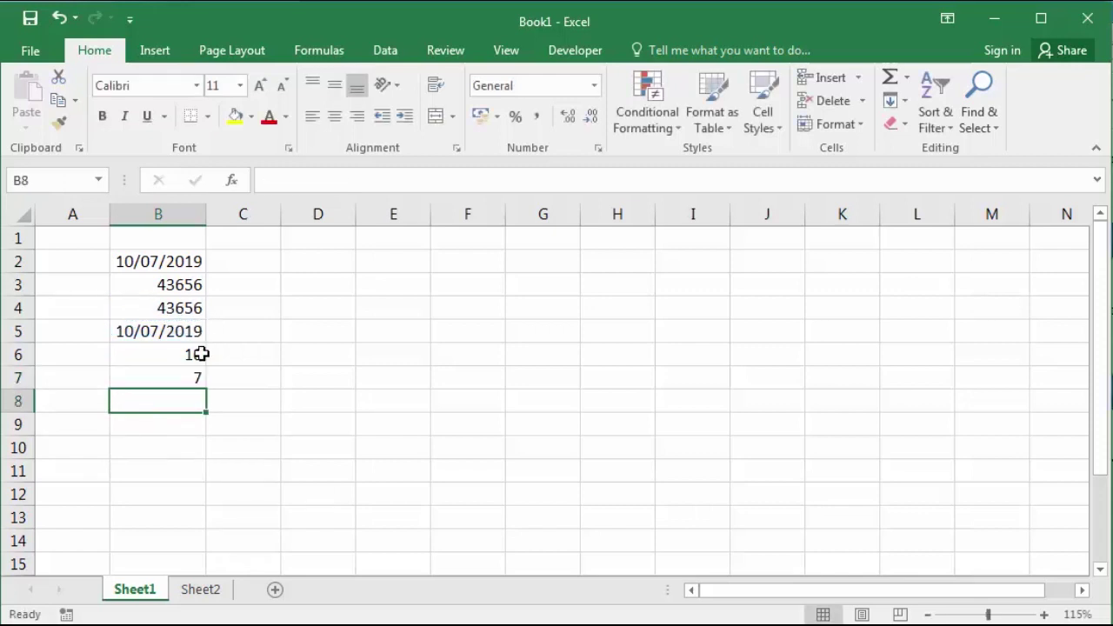
click(186, 384)
click(178, 310)
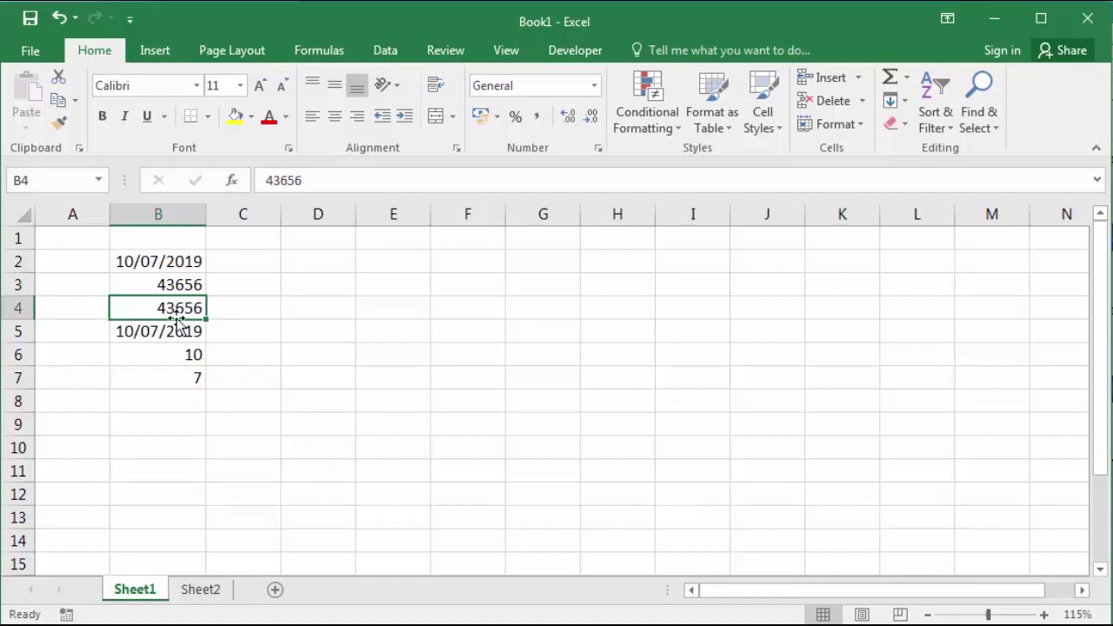
Enter =YEAR(B5) in B8, returning 2019
click(162, 395)
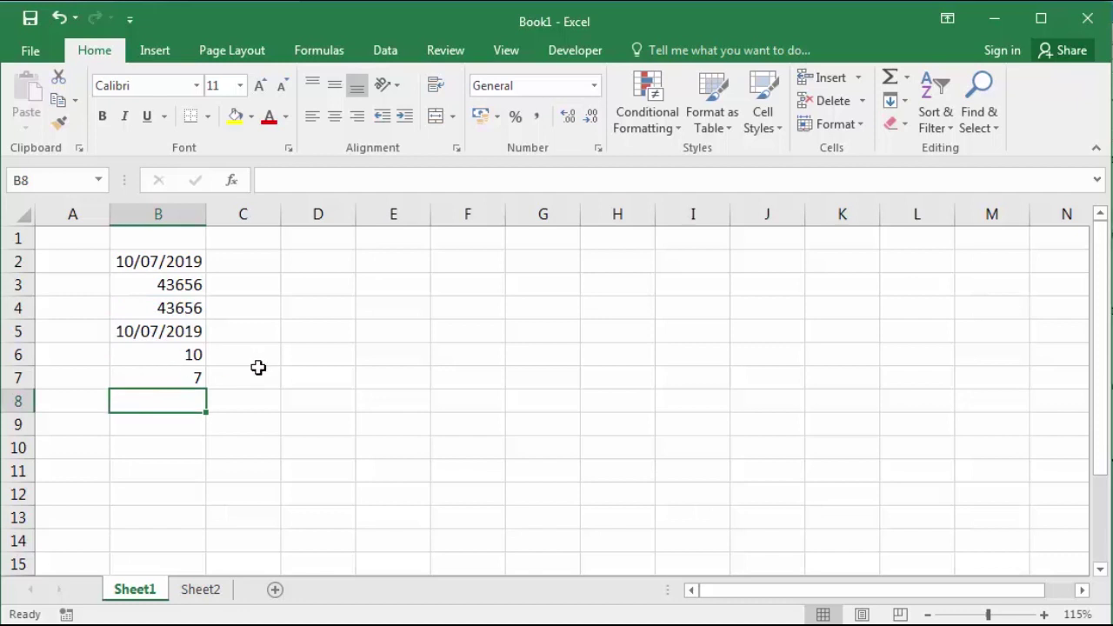
text(=ye)
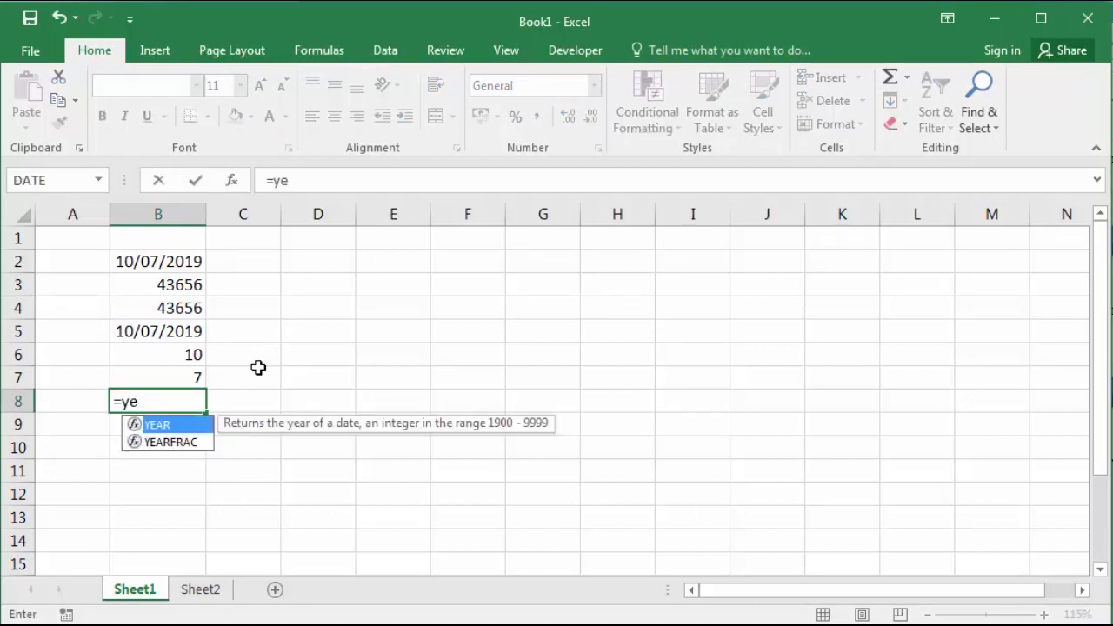
key(Tab)
click(176, 331)
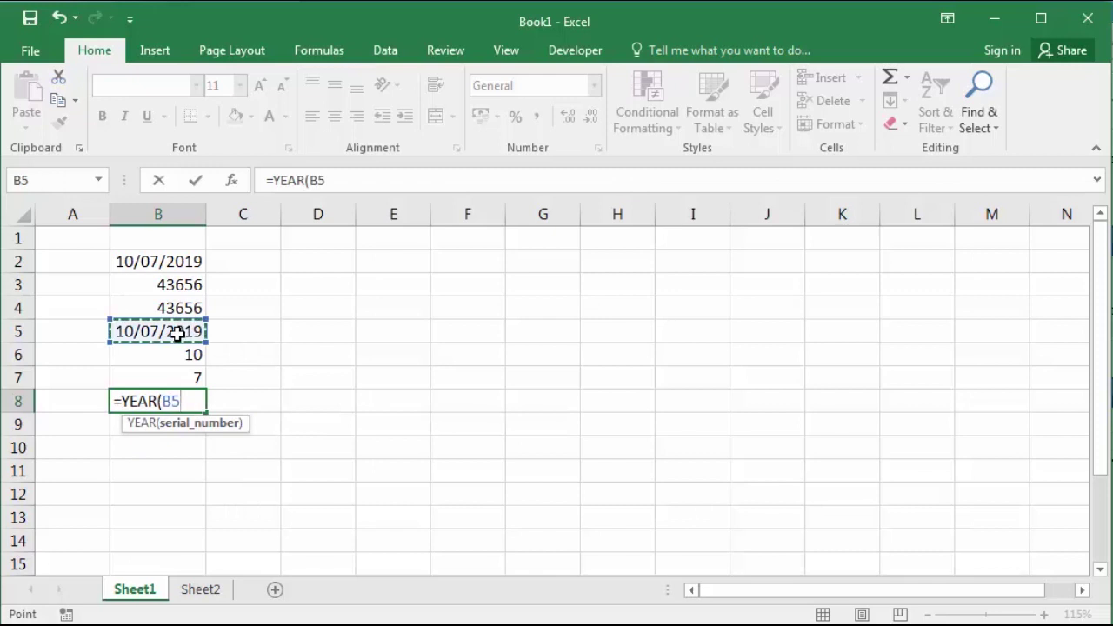
key(Return)
click(191, 353)
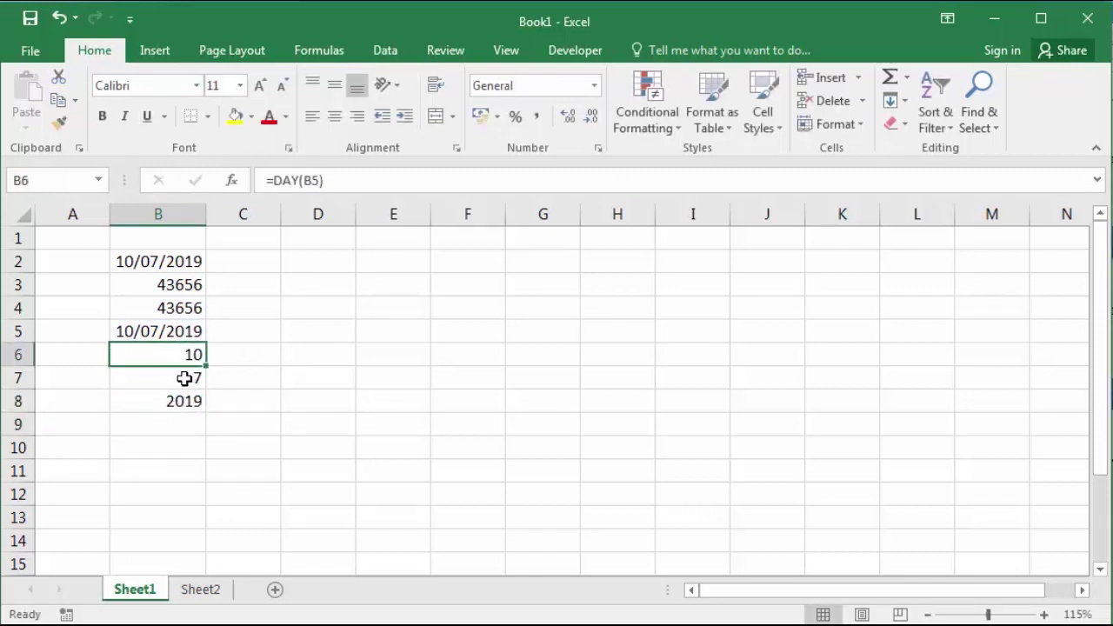
click(186, 377)
click(167, 401)
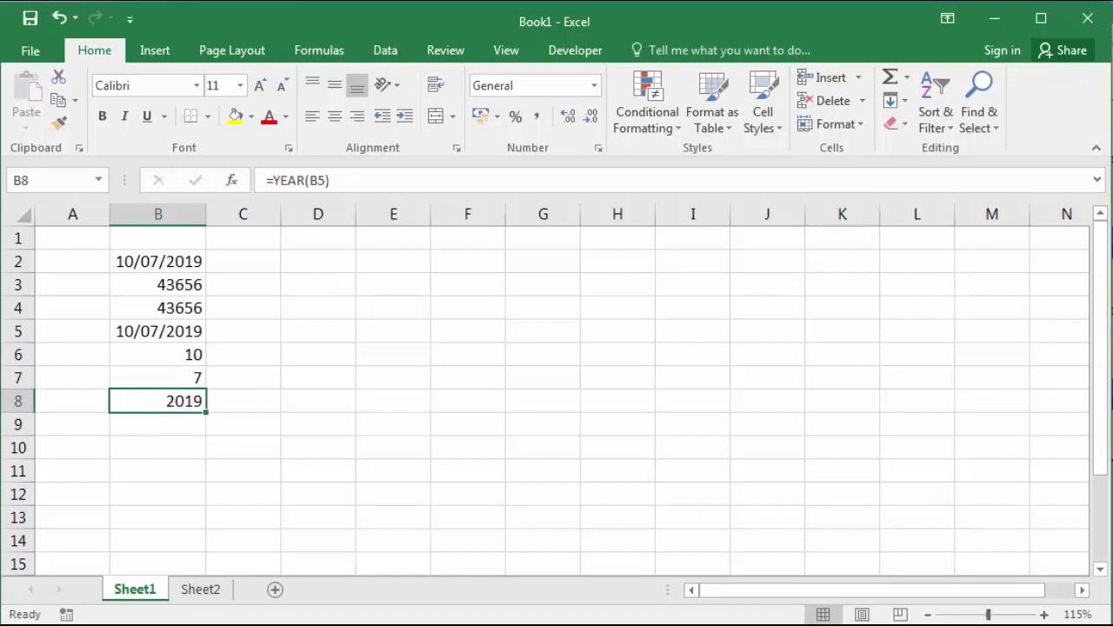
click(161, 259)
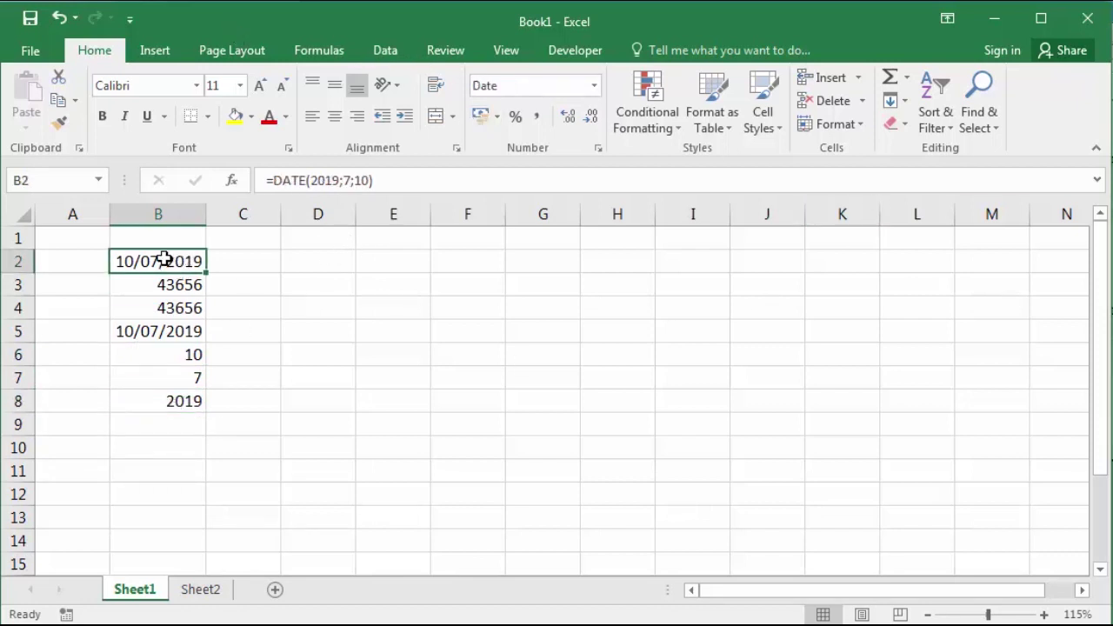
click(165, 334)
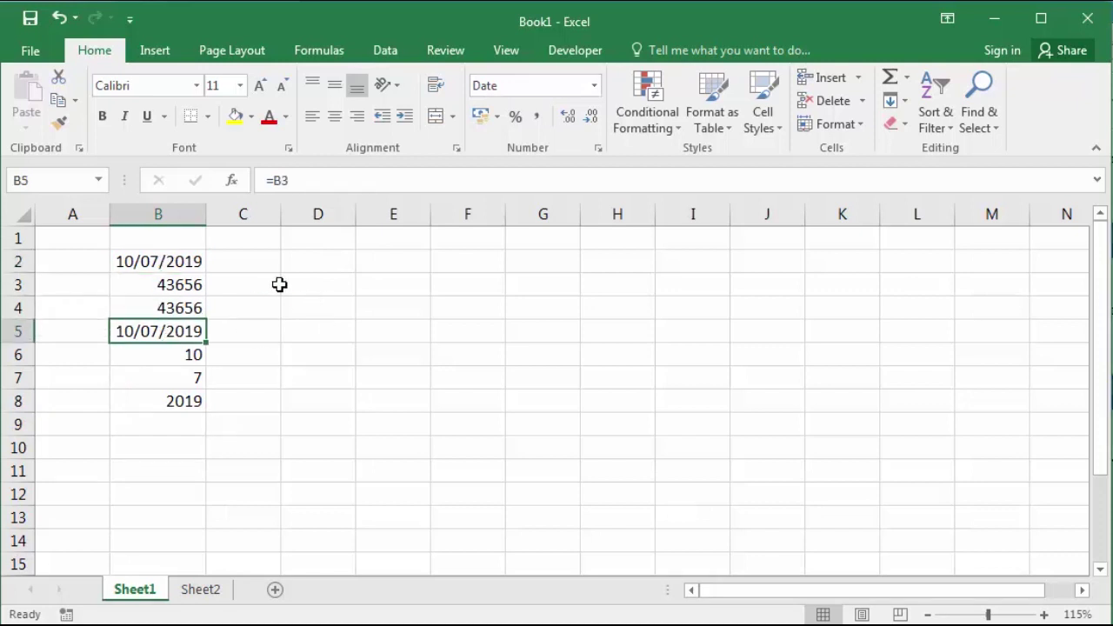